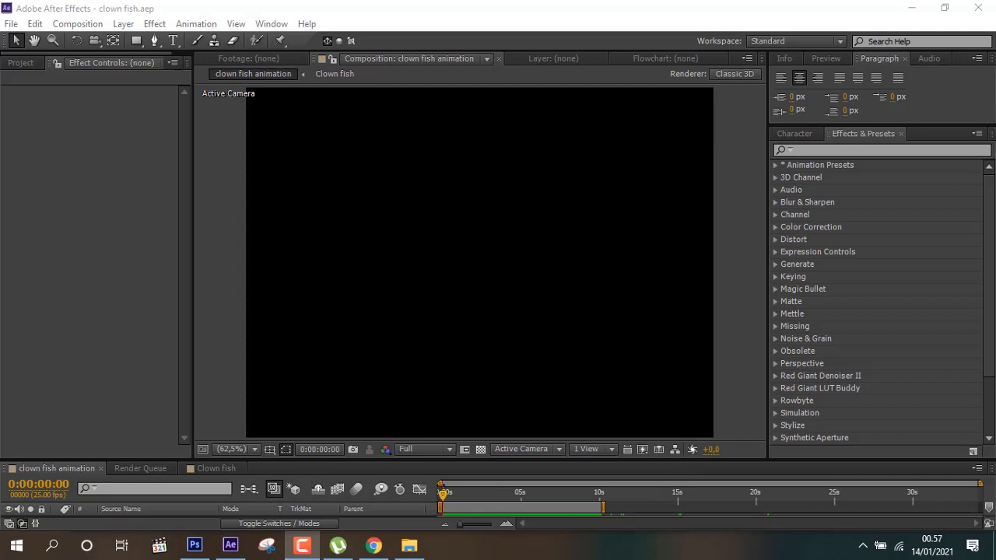
Step: Move to 0:00:01:23 and play a RAM Preview of the clown fish animation
left_click_drag(445, 496, 473, 495)
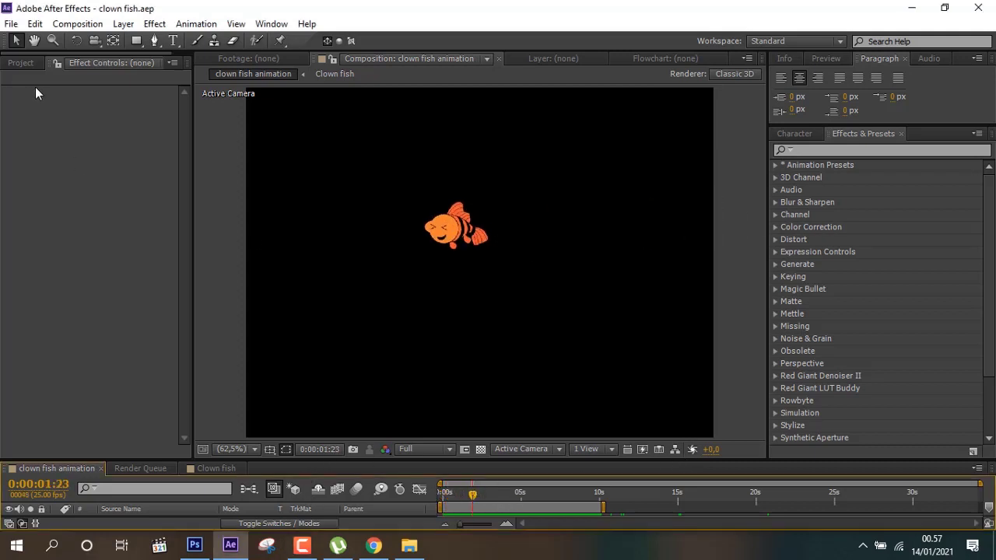
left_click(77, 23)
mouse_move(193, 204)
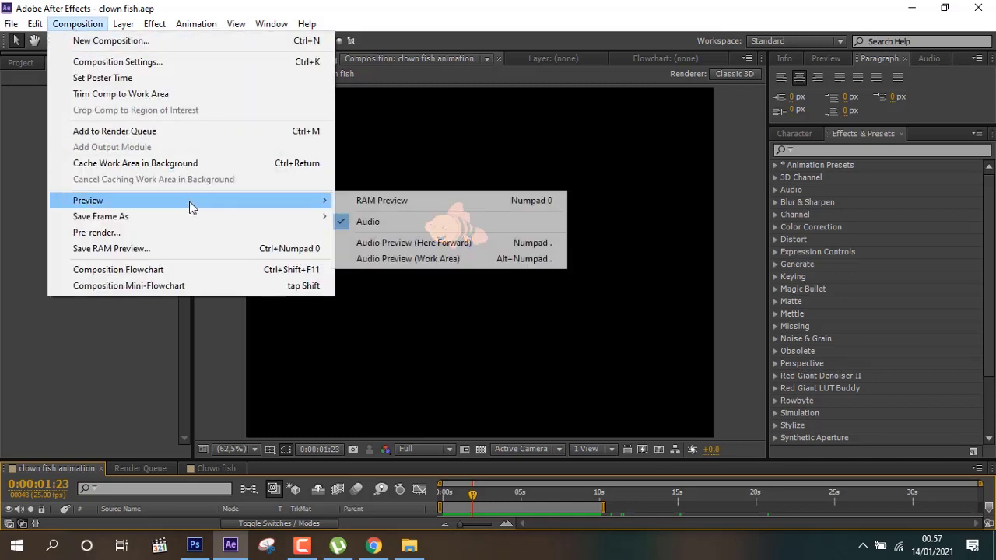
left_click(389, 200)
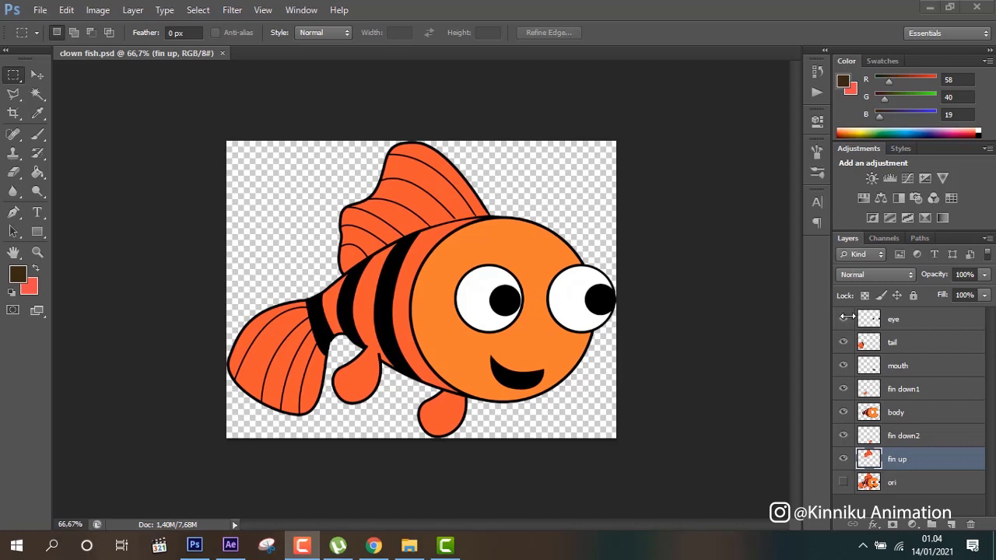
Step: Toggle the eye, tail, mouth and fin down1 layers off and on to inspect each part
left_click(844, 323)
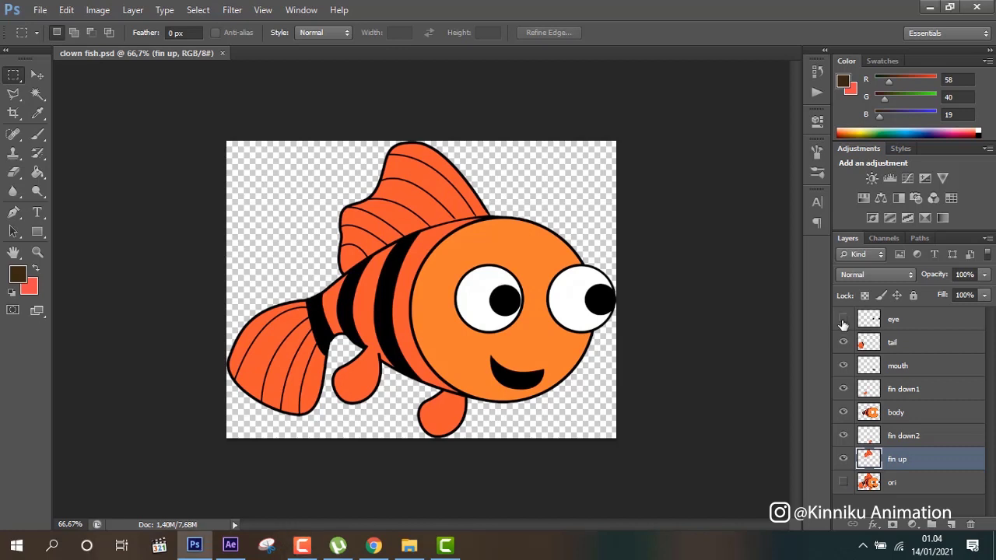
left_click(844, 320)
left_click(844, 320)
left_click(842, 344)
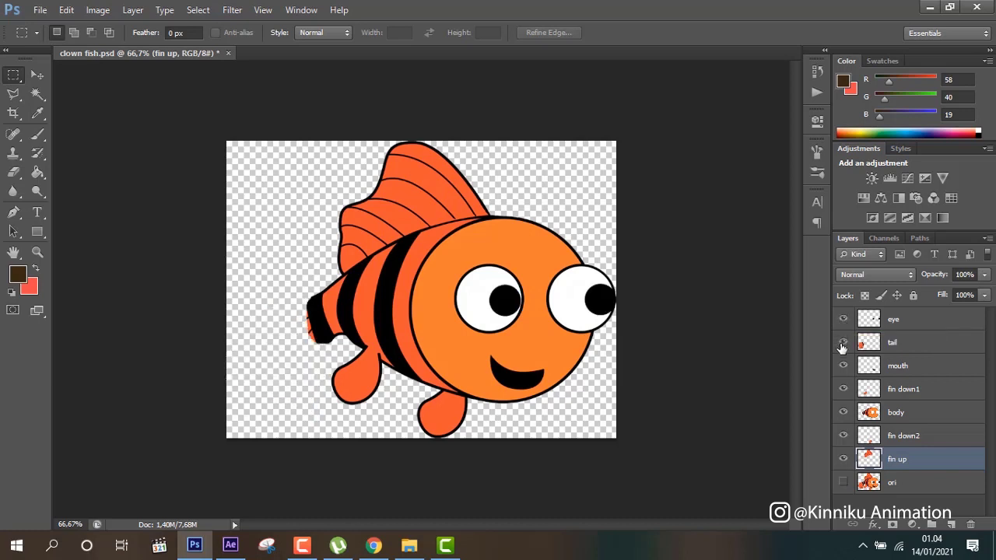
left_click(843, 344)
left_click(844, 367)
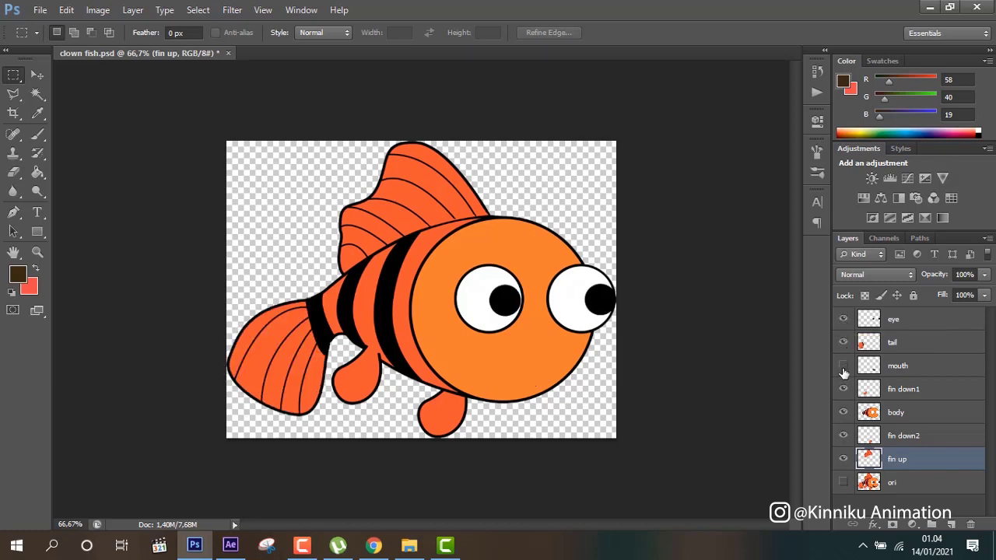
left_click(844, 368)
left_click(843, 389)
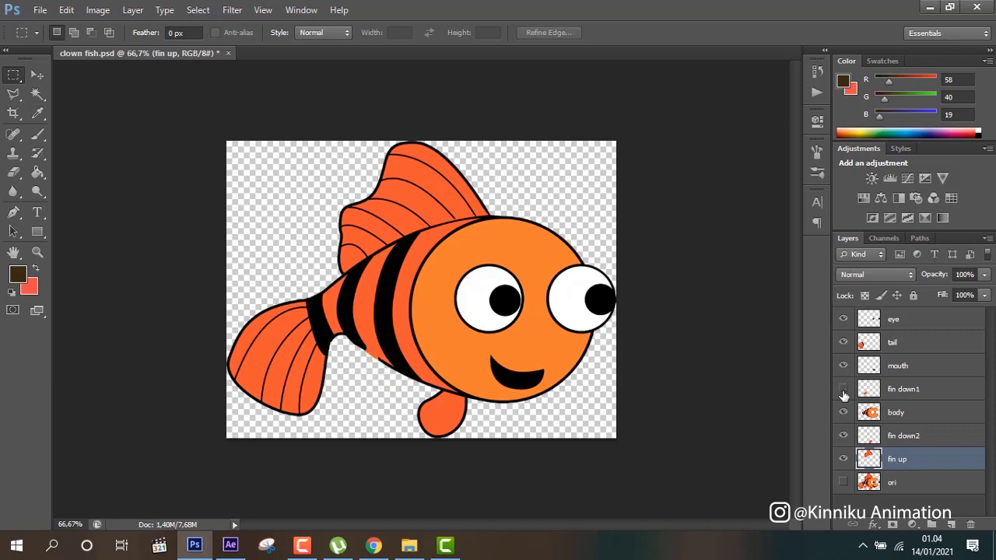
left_click(844, 389)
Step: Check the body, fin down2 and fin up layers, then hide every layer except ori
left_click(844, 389)
left_click(844, 414)
left_click(844, 413)
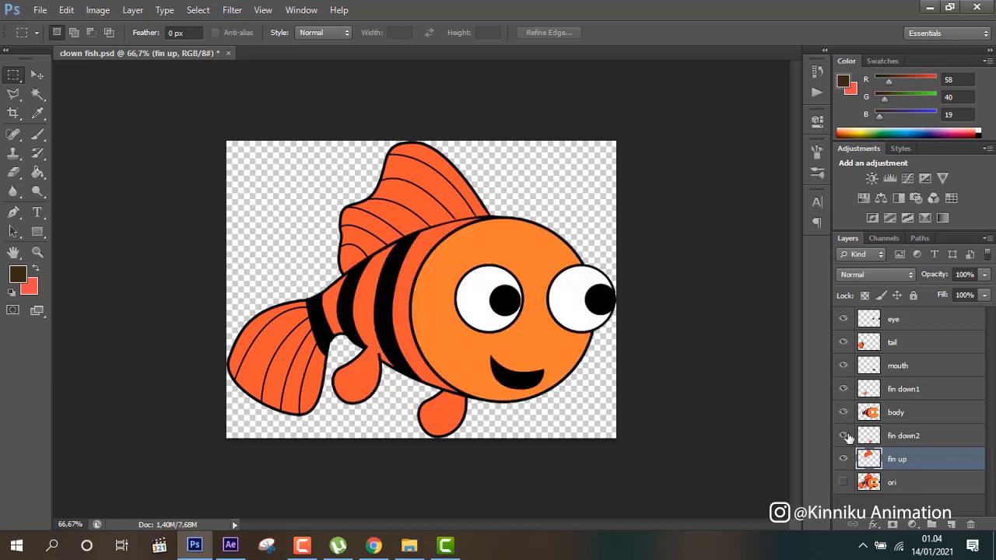
left_click(844, 436)
left_click(845, 436)
left_click(844, 459)
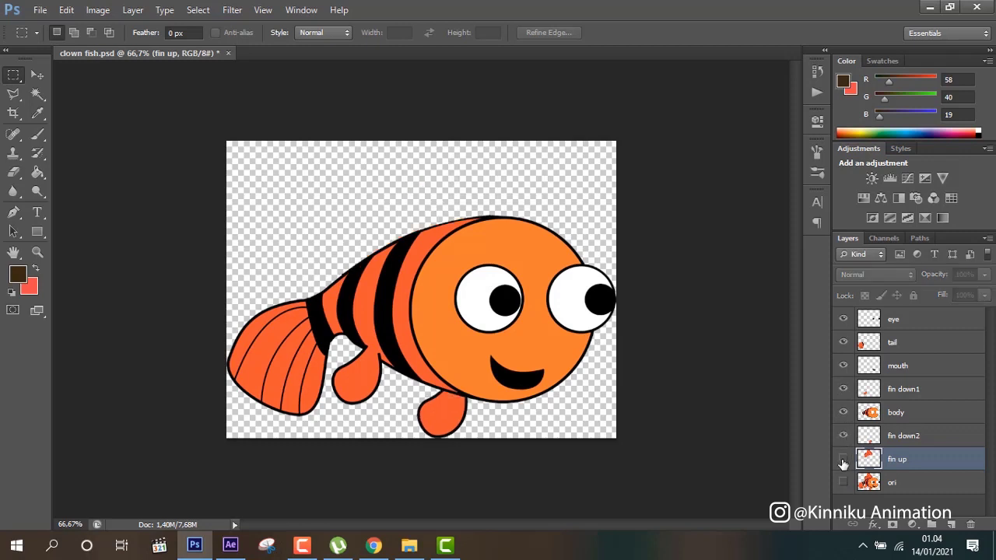
left_click(843, 460)
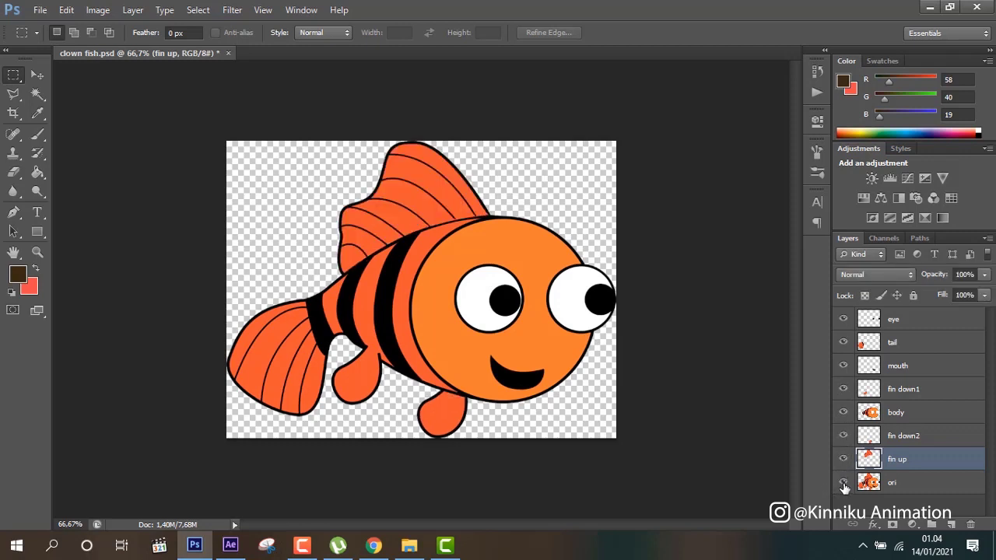
left_click_drag(845, 460, 843, 311)
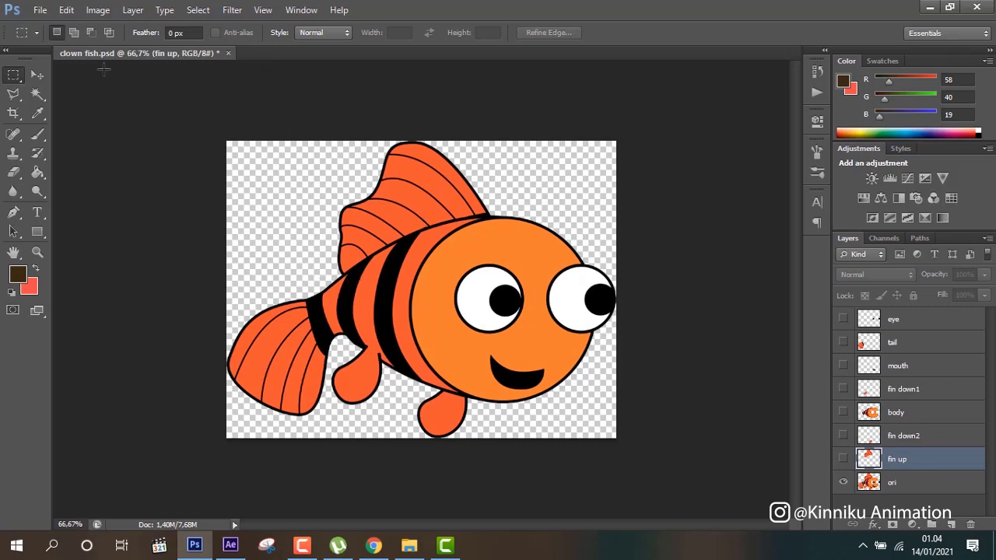
Step: Import clown fish.psd as a Composition with editable layer styles
left_click(230, 545)
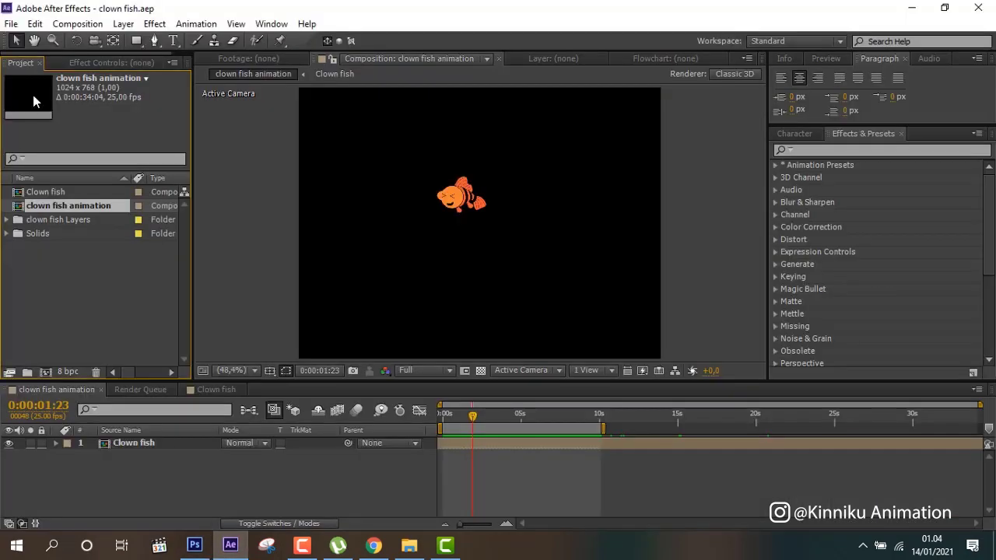
left_click(94, 305)
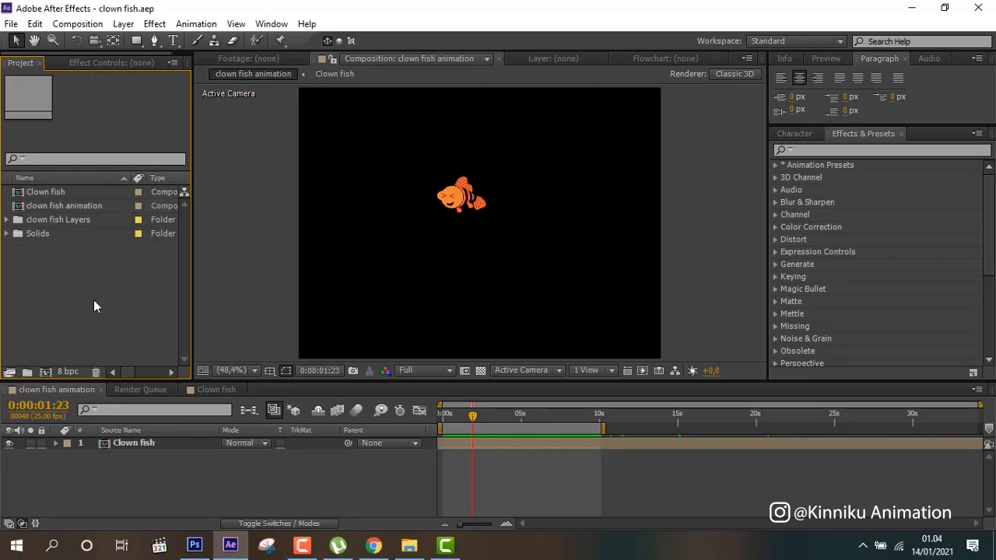
key("ctrl+i")
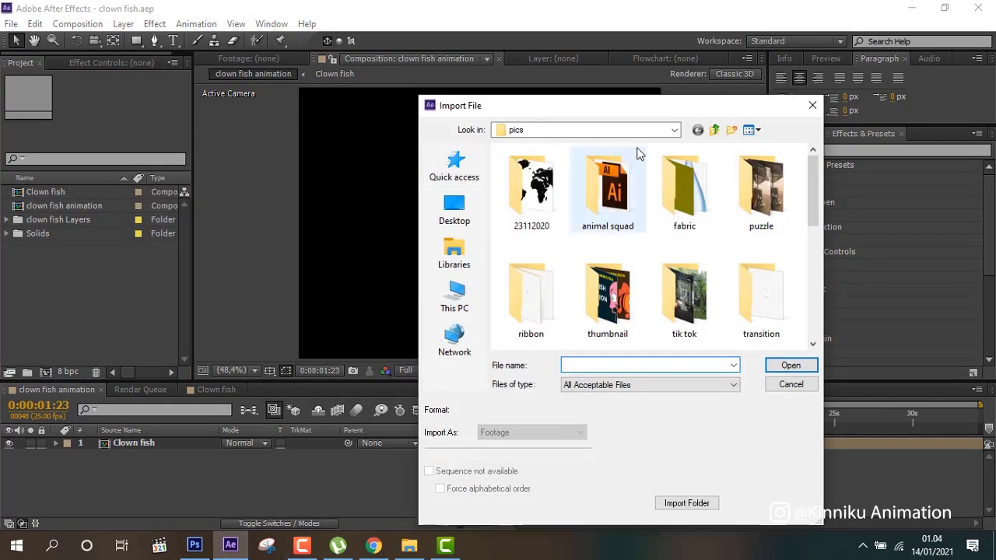
scroll(622, 260, "down", 5)
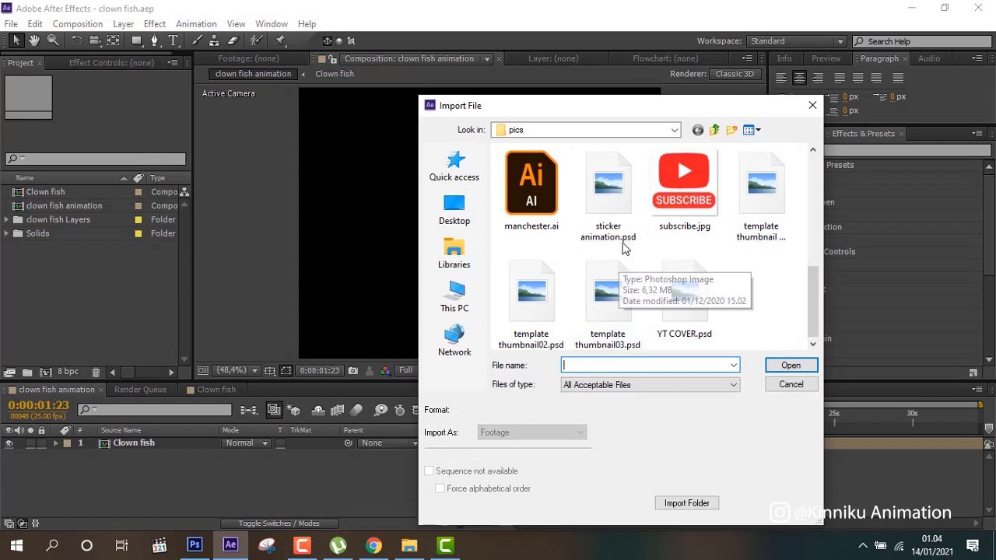
scroll(616, 253, "up", 1)
scroll(614, 254, "up", 1)
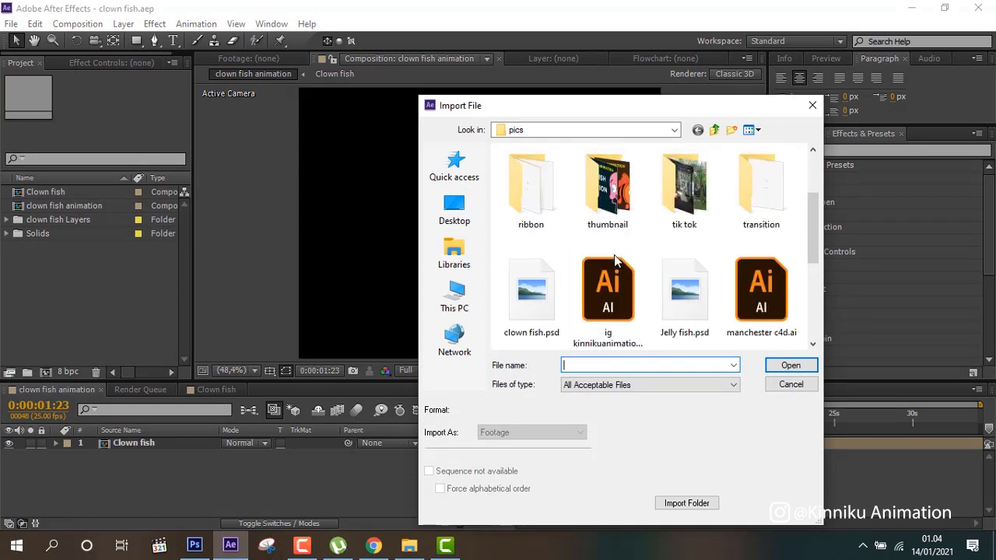
scroll(608, 253, "down", 1)
left_click(531, 186)
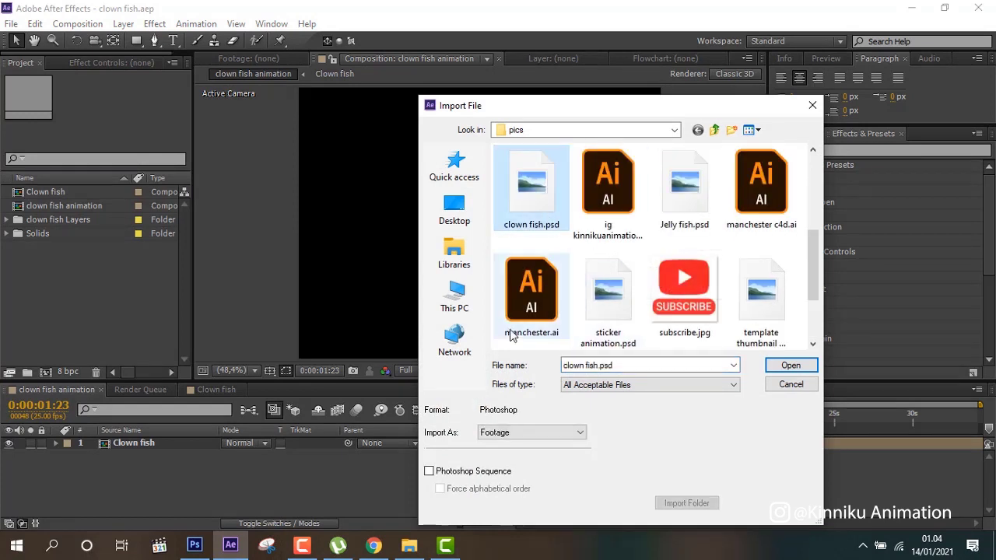
left_click(789, 368)
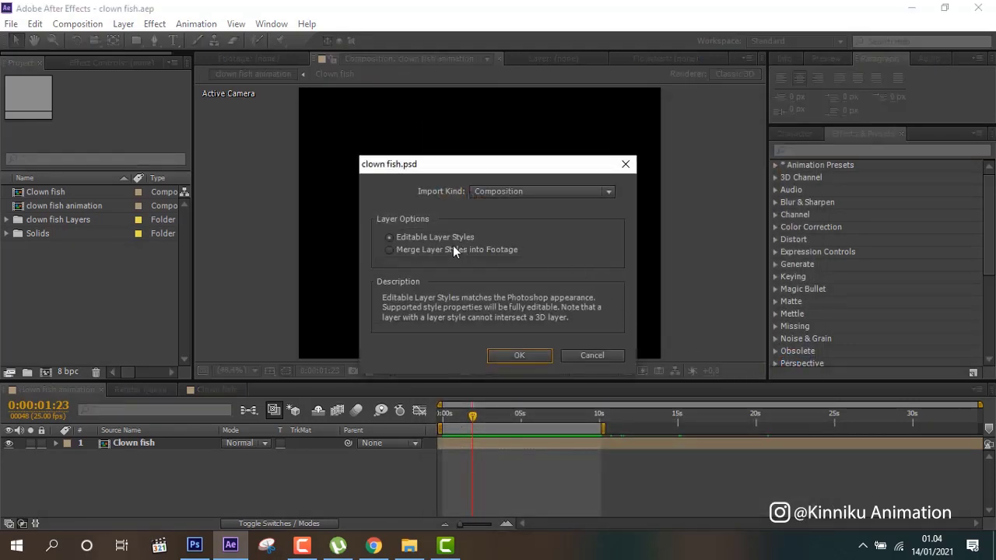
left_click(441, 237)
left_click(532, 356)
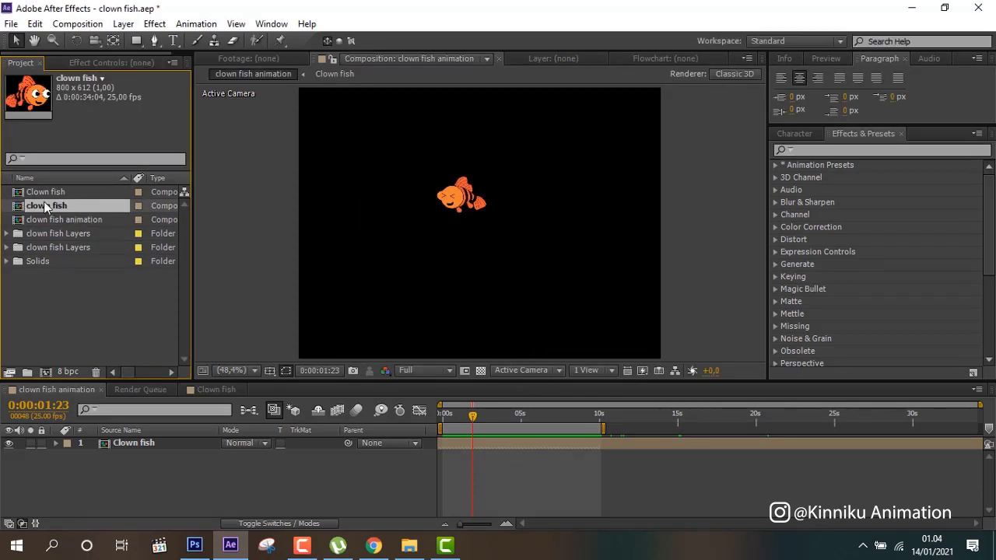
Step: Open the clown fish comp, zoom the viewer out to 50%, and select the eye layer
double_click(45, 206)
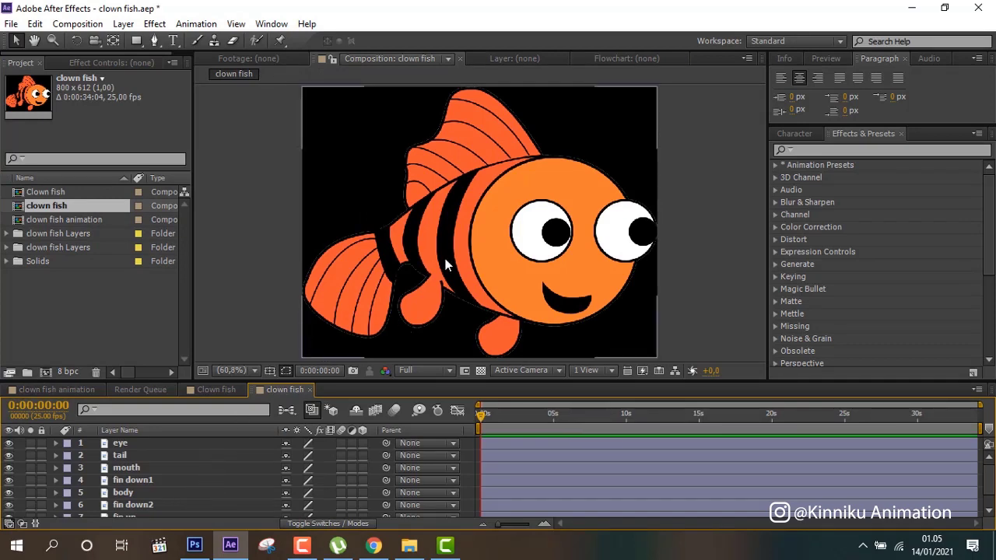
key("comma")
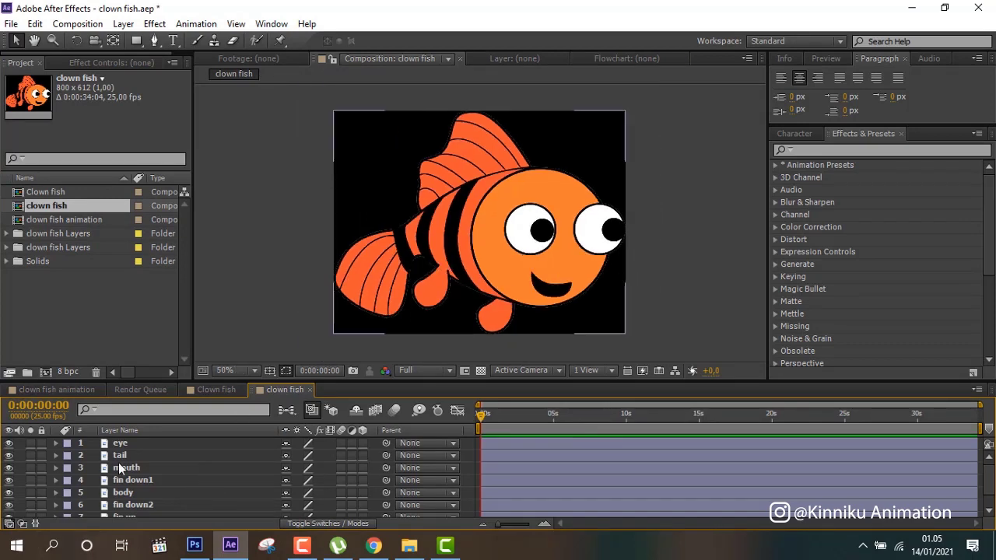
left_click(132, 448)
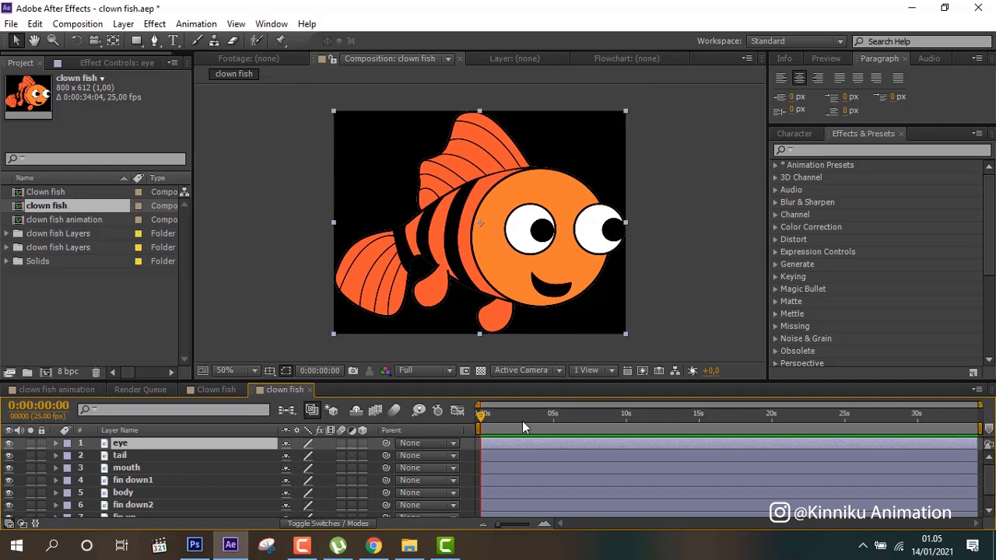
scroll(176, 472, "down", 2)
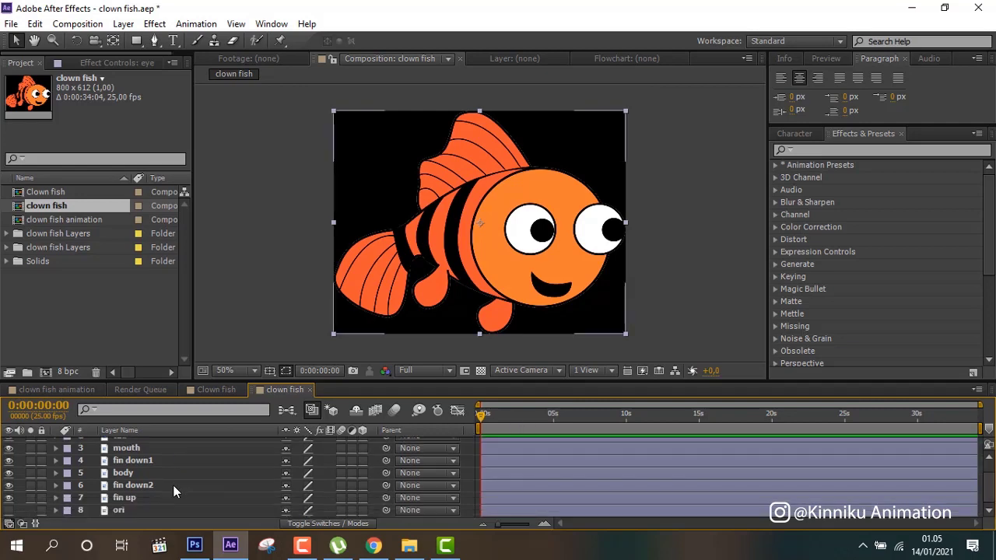
scroll(173, 485, "up", 2)
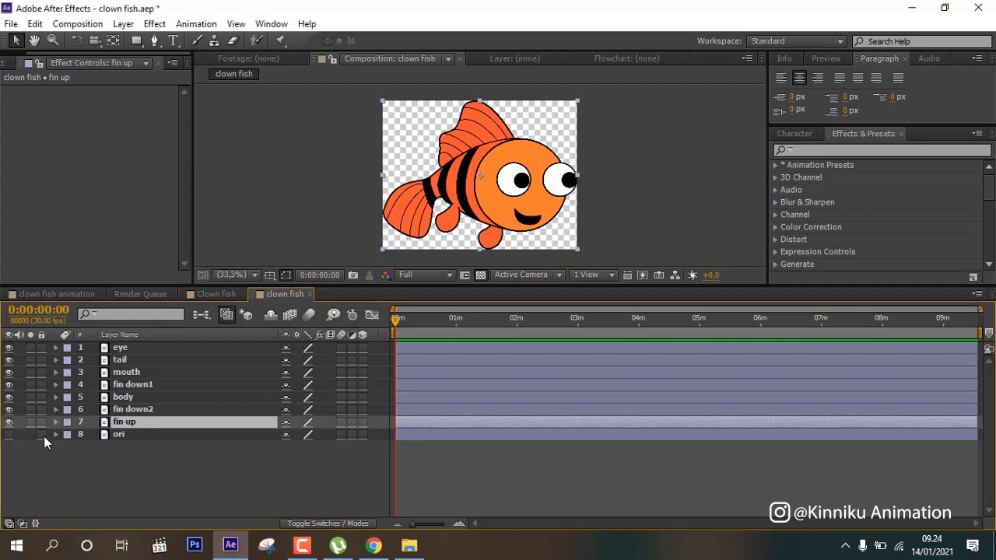
Step: Solo fin up, apply Wave Warp to it, preview the wave, then unsolo the layer
left_click(30, 422)
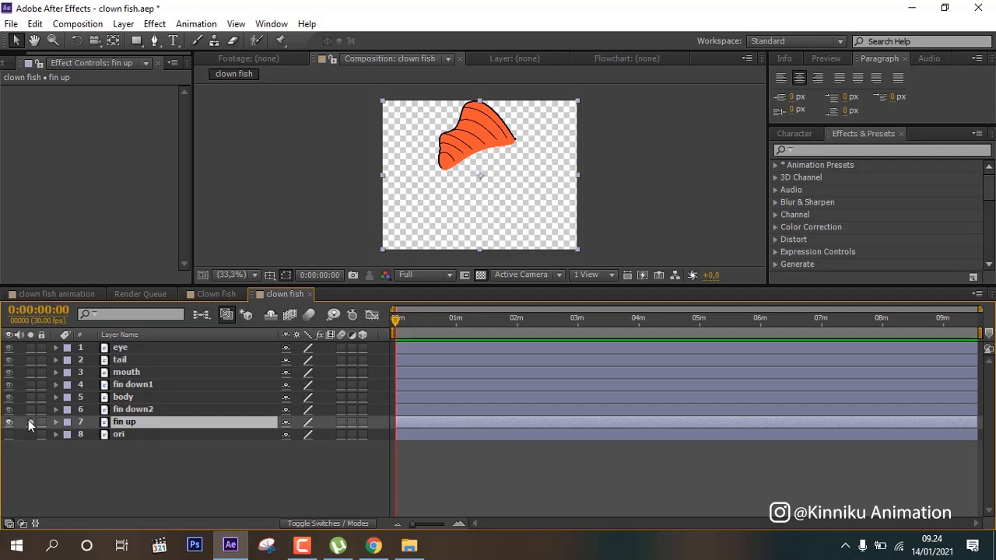
left_click(865, 151)
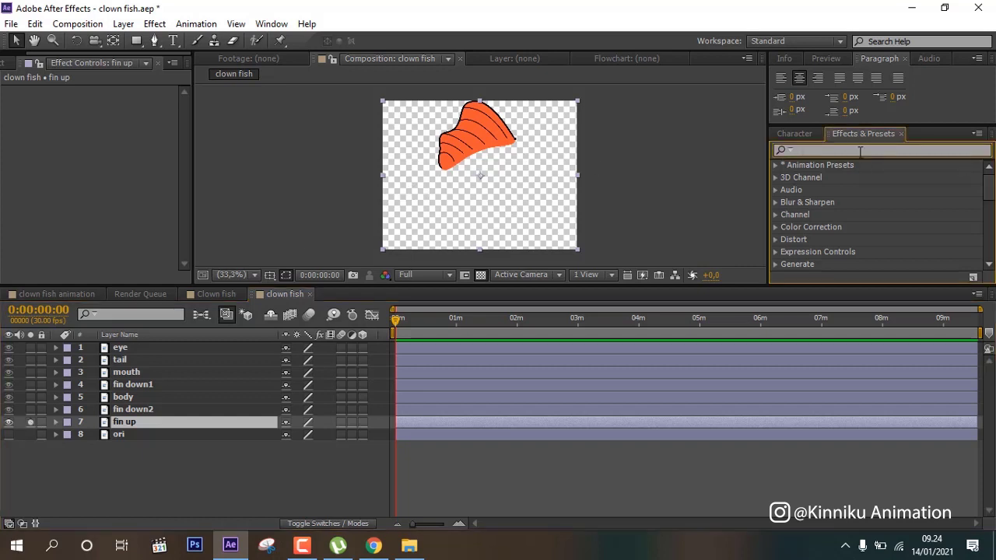
type("wa")
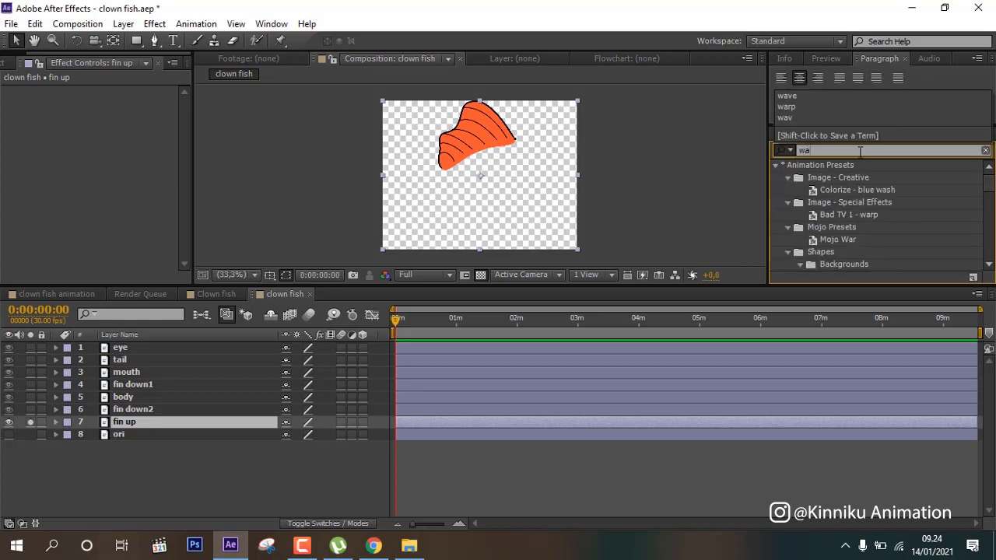
type("ve")
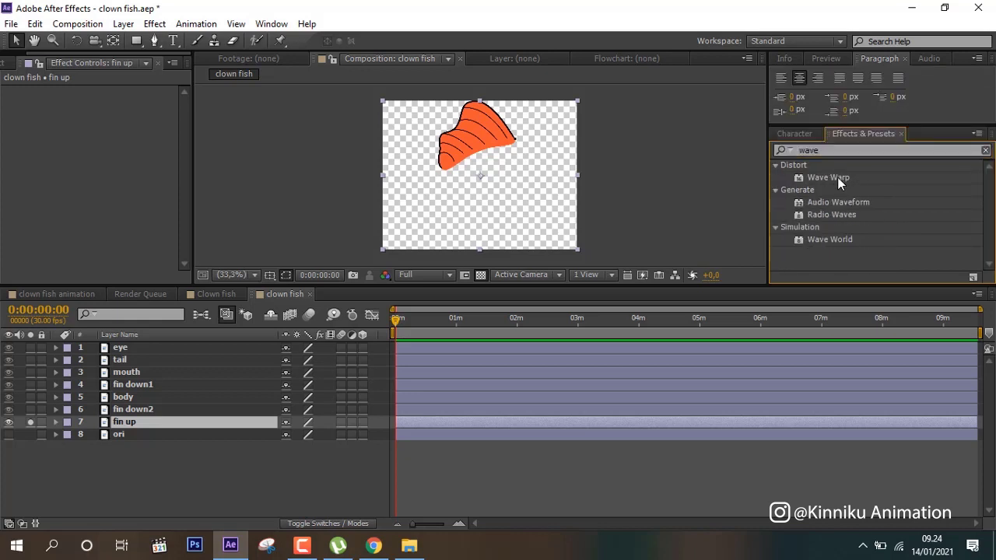
double_click(836, 179)
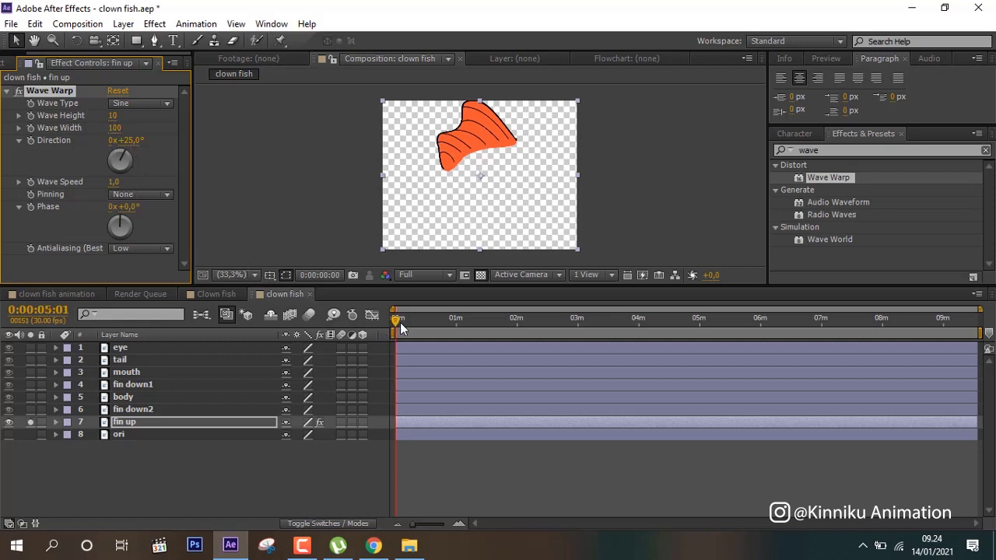
left_click_drag(400, 322, 634, 334)
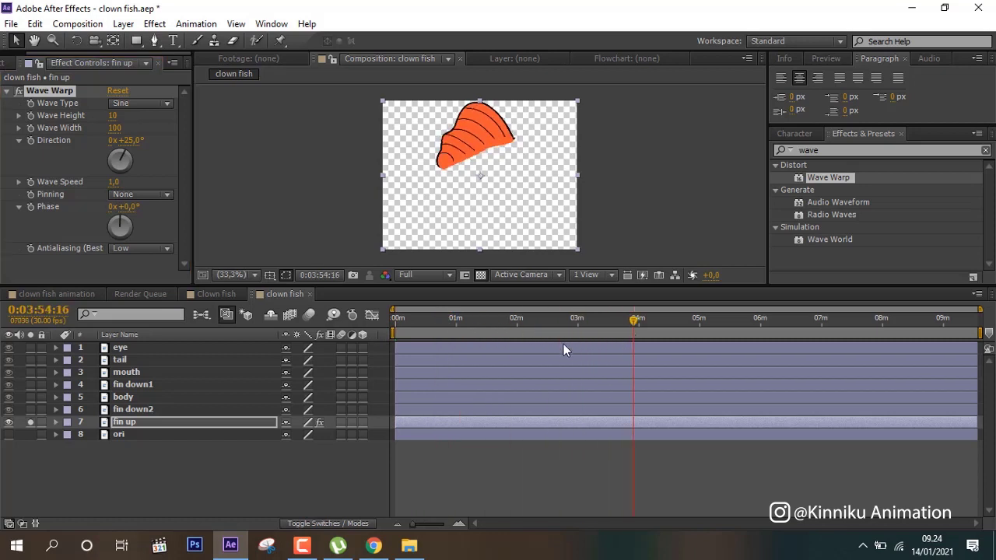
left_click(32, 422)
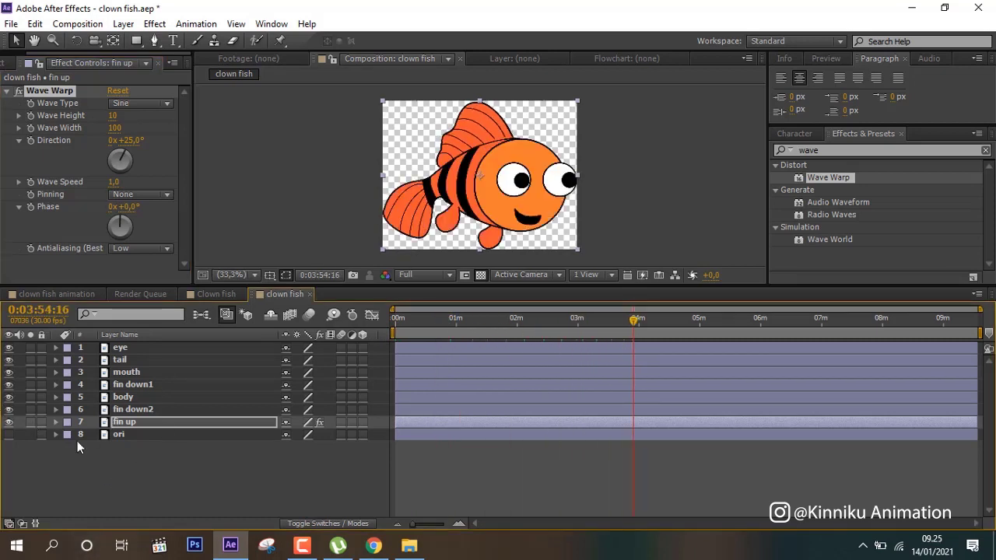
Step: Keyframe fin down2's rotation at 0° on frame 0 and -20° at frame 10
left_click(132, 408)
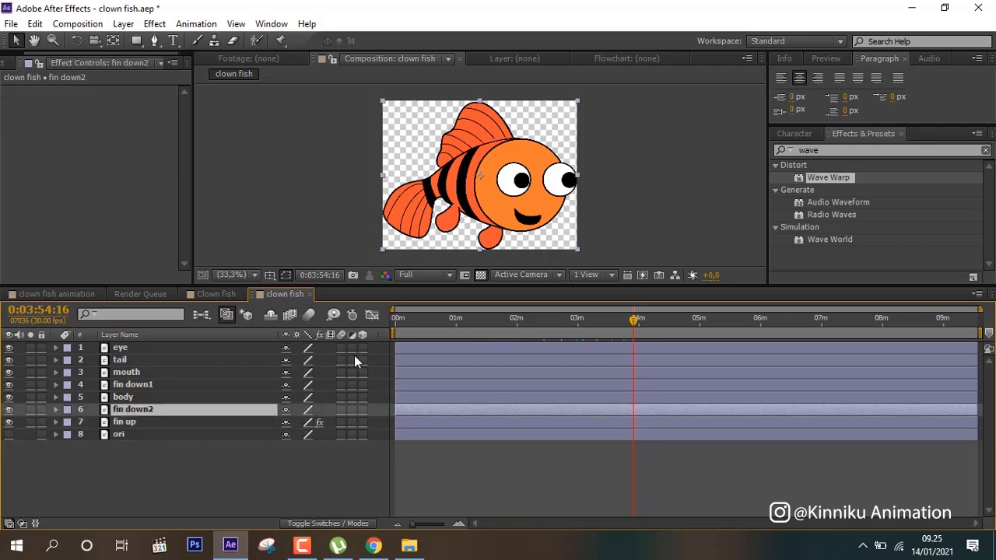
left_click_drag(446, 318, 357, 336)
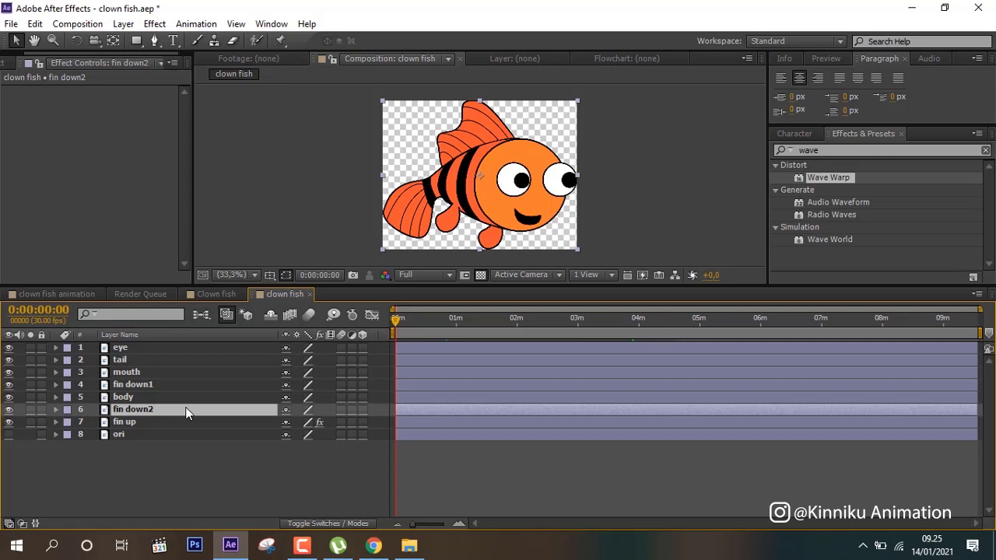
key("r")
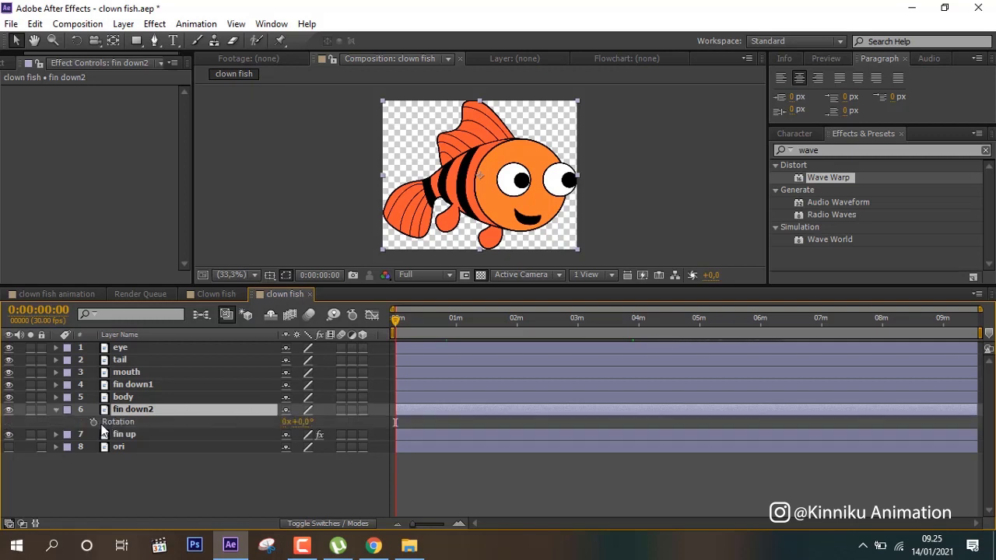
left_click(92, 422)
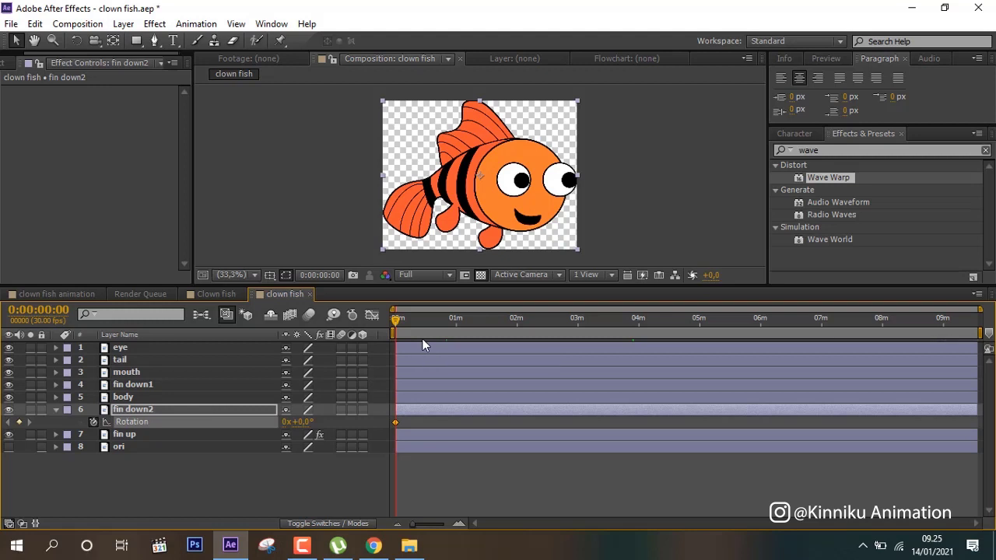
key("shift+Page_Down")
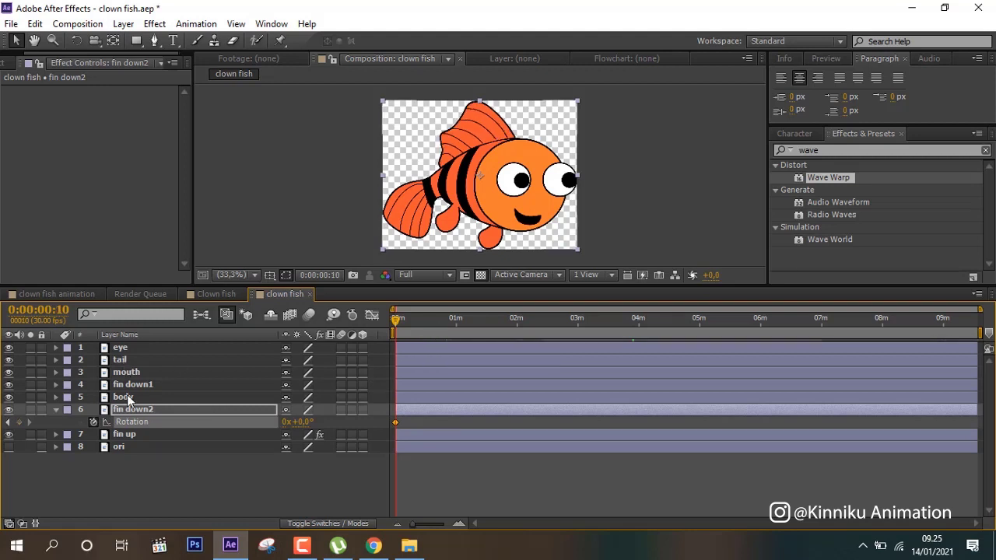
left_click(315, 421)
type("-20")
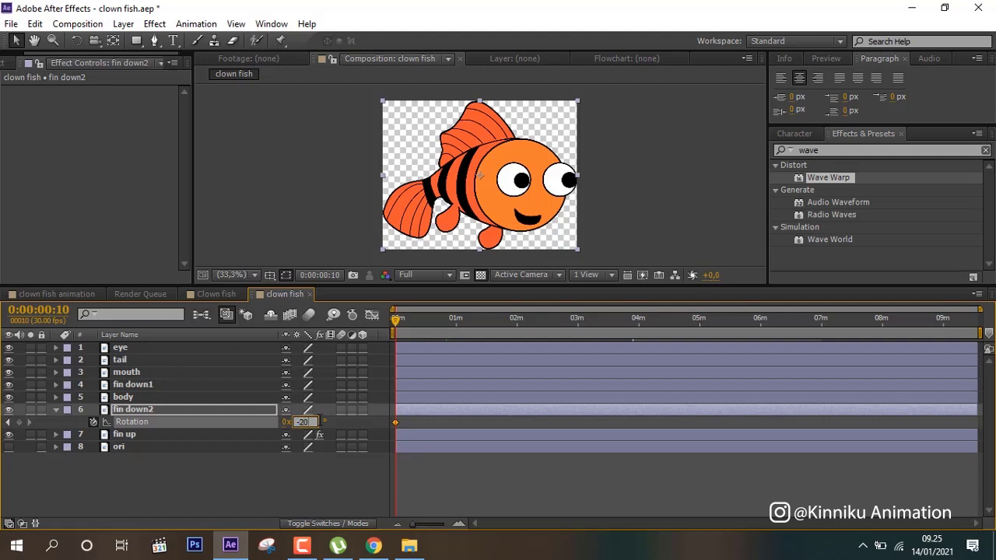
key("Return")
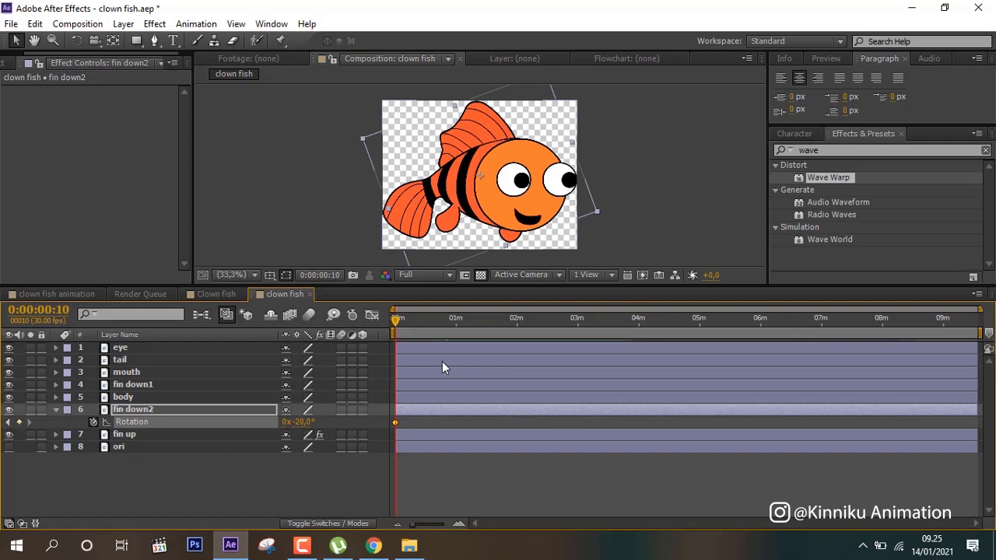
Step: Add fin down2 rotation keyframes of 0° at frame 20 and 20° at one second
key("shift+Page_Down")
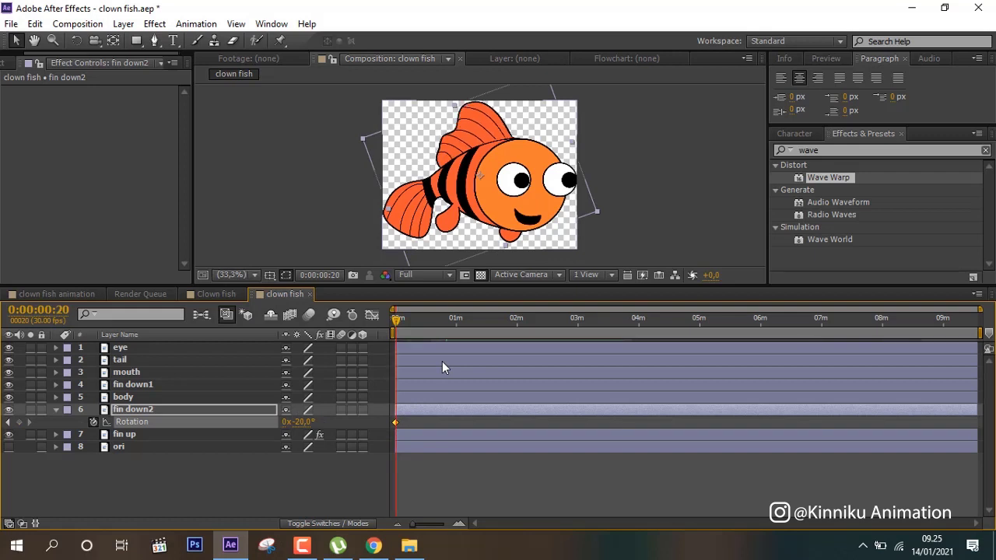
left_click(302, 422)
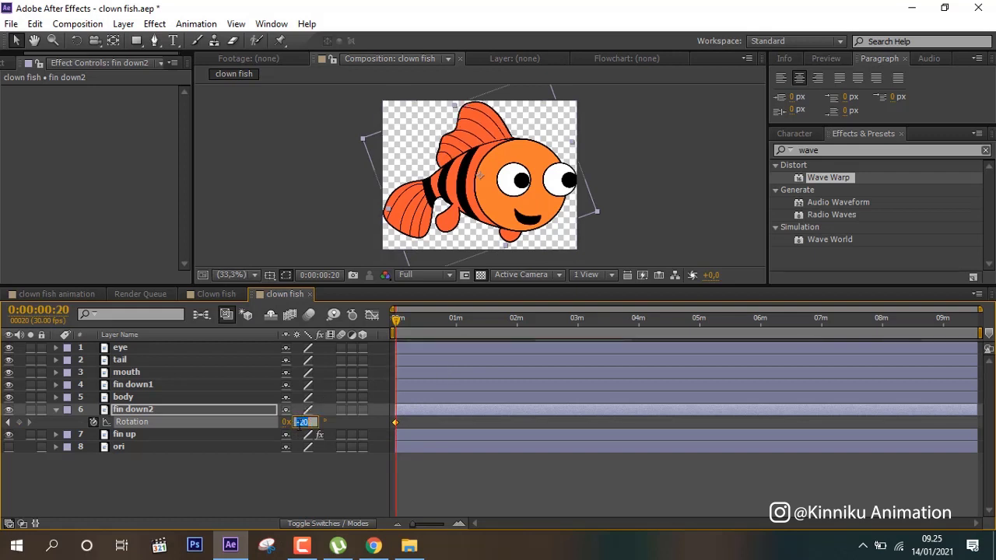
type("0")
left_click(313, 483)
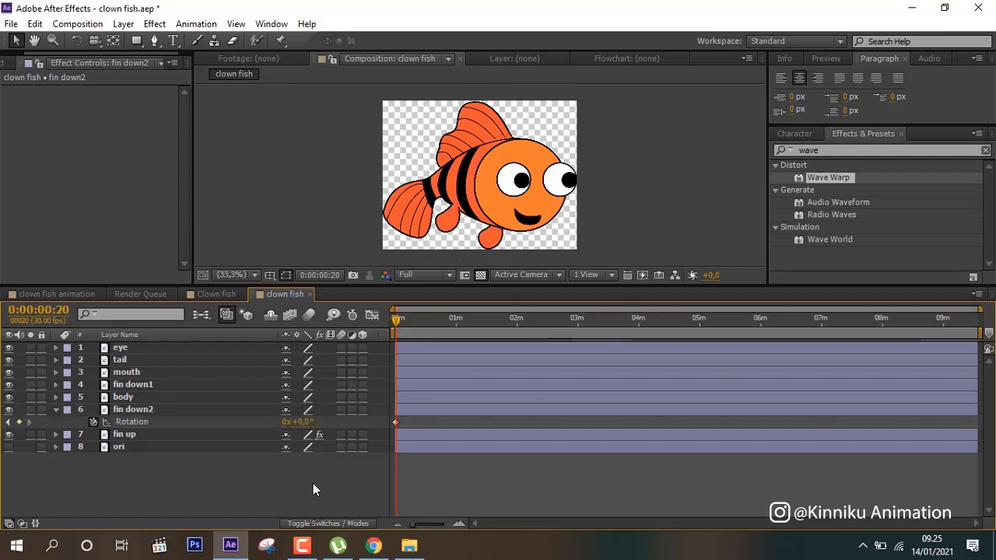
key("space")
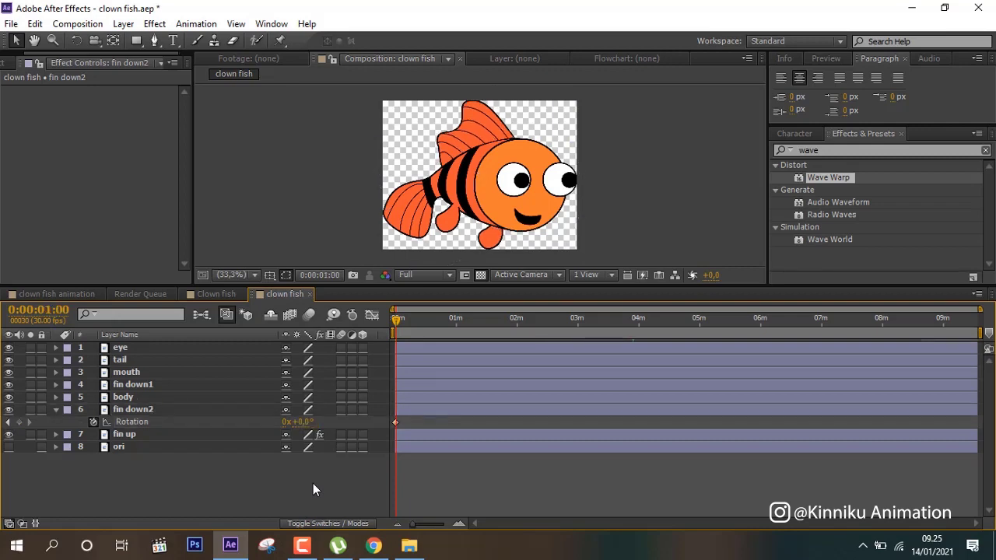
left_click(303, 422)
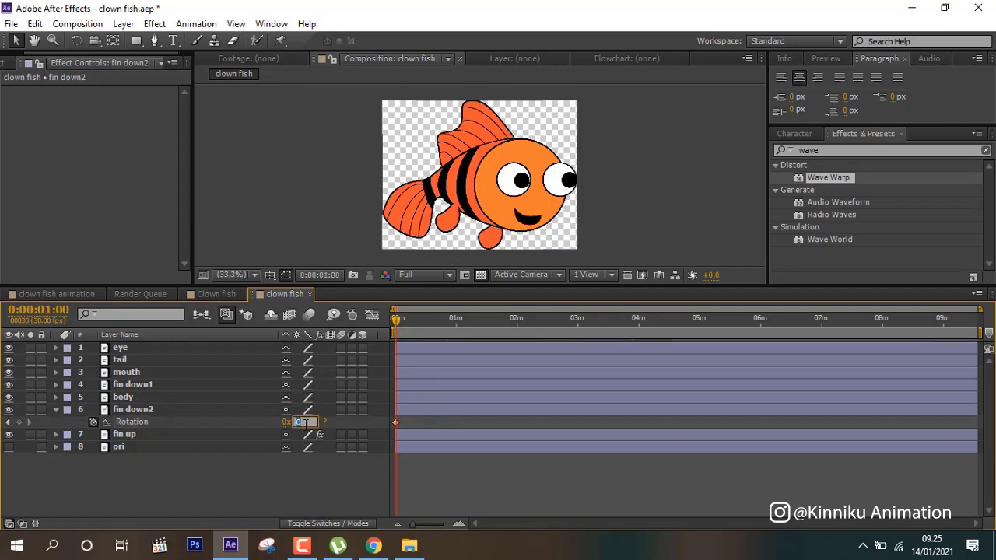
type("20")
key("Return")
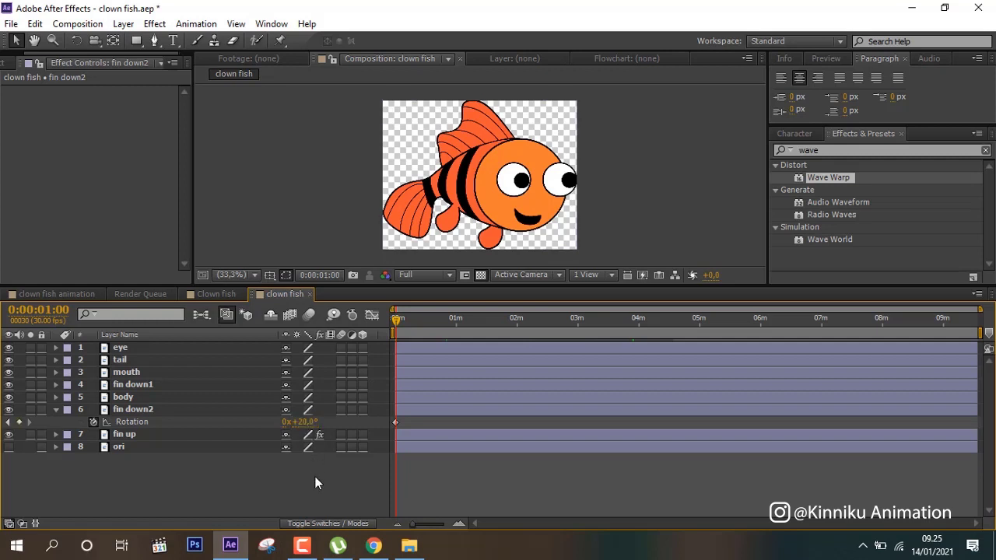
Step: Zoom the timeline in and preview fin down2's rotation over the first second
left_click(458, 524)
left_click(458, 525)
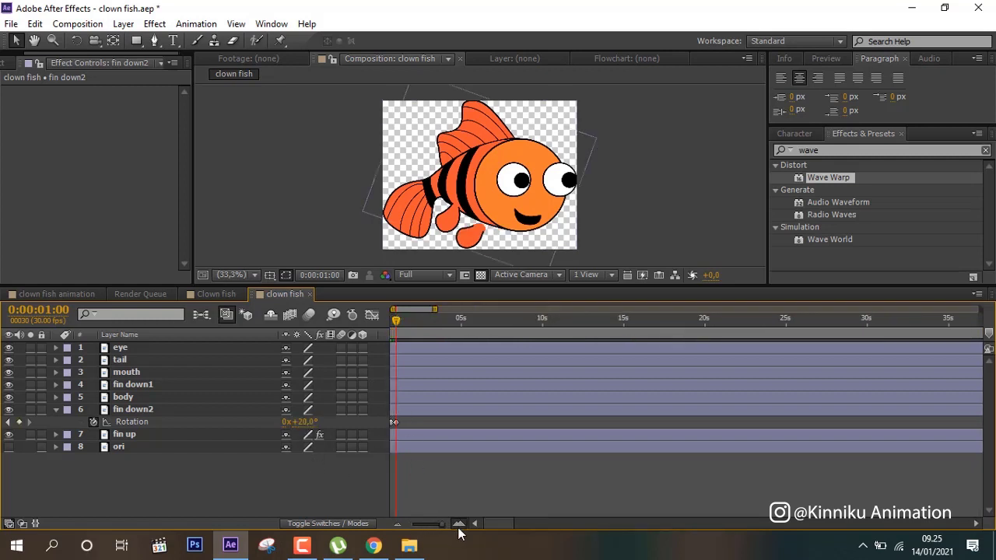
left_click(458, 525)
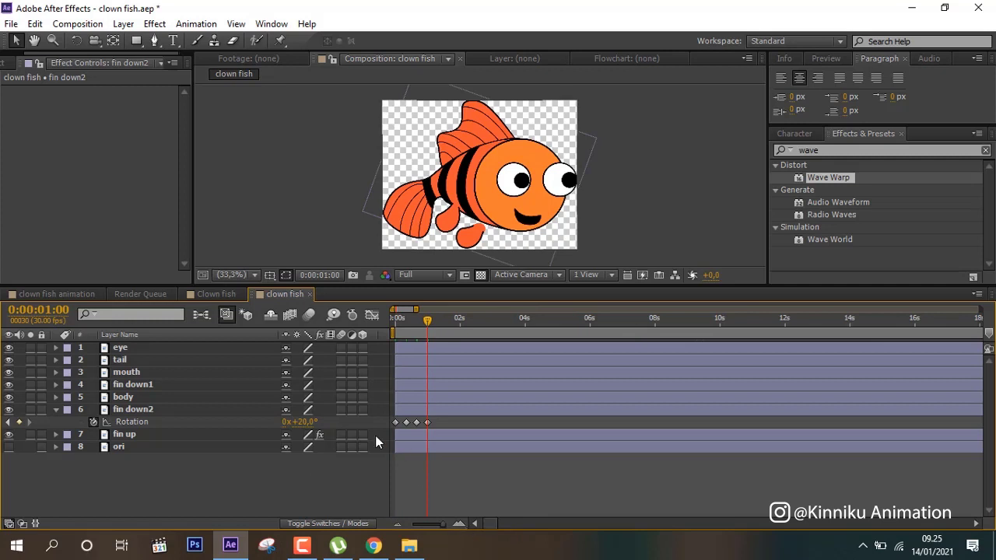
mouse_move(427, 320)
left_mouse_down()
mouse_move(398, 321)
mouse_move(379, 347)
left_mouse_up()
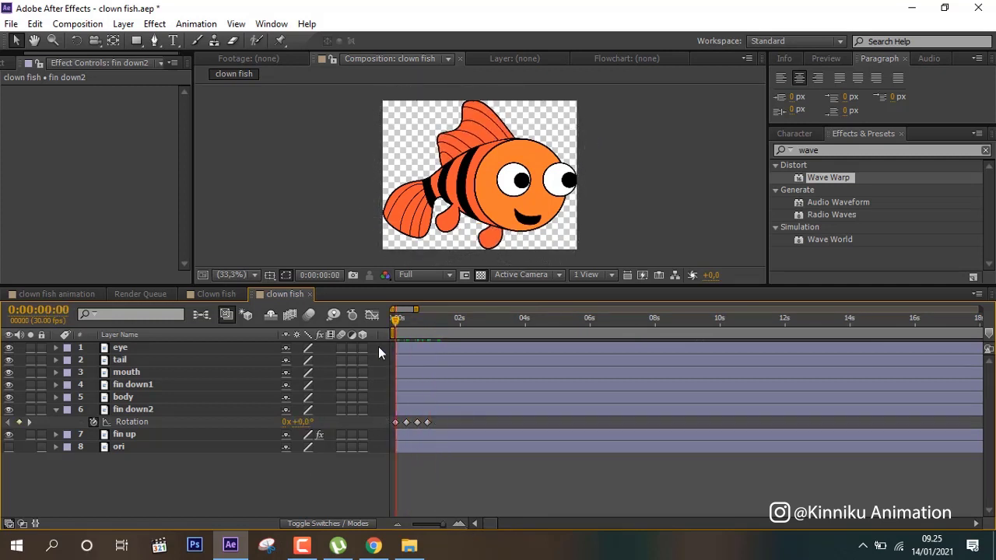
left_click(192, 415)
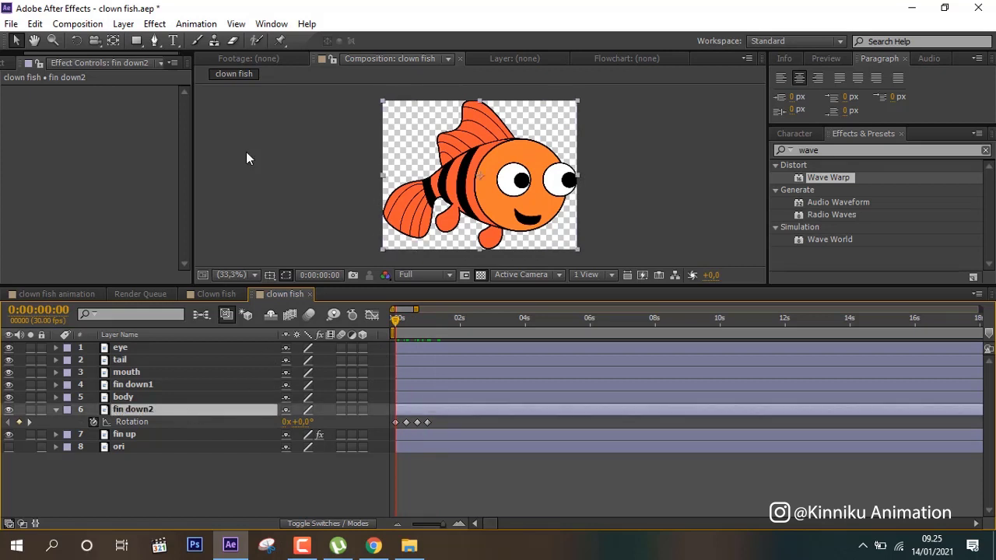
Step: Drag fin down2's anchor point to the lower fin's base with the Pan Behind tool and check the swing
left_click(113, 41)
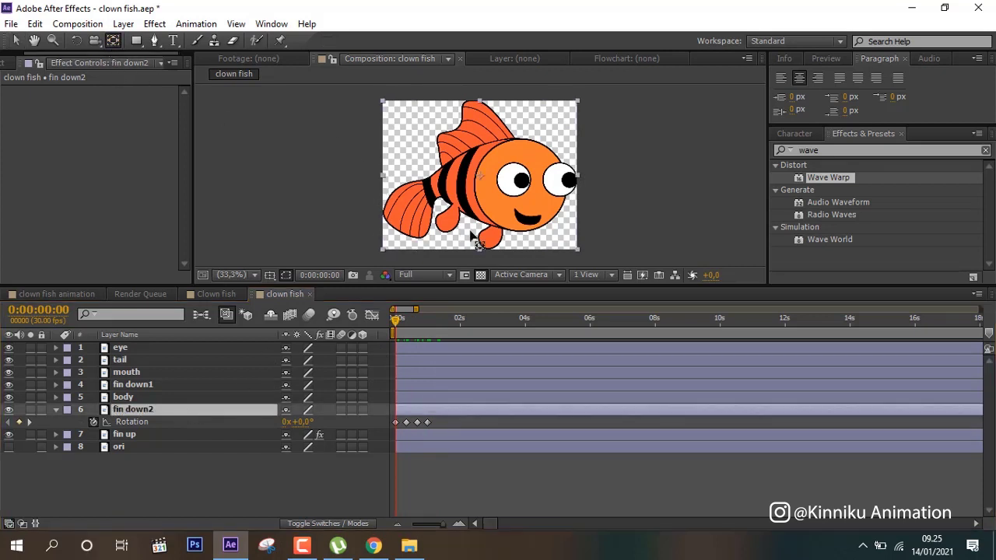
left_click(481, 178)
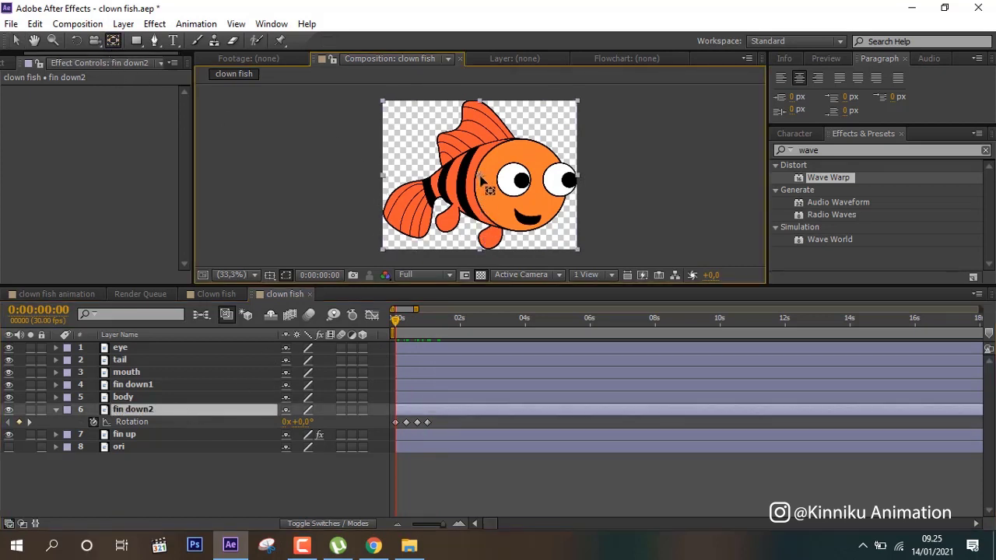
left_click_drag(481, 177, 497, 226)
key("Page_Down")
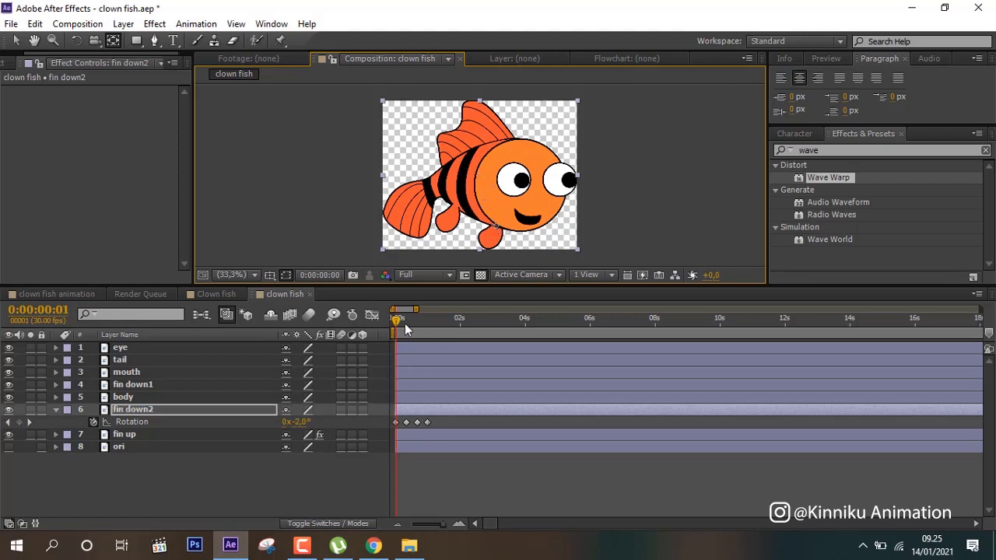
left_click_drag(405, 330, 400, 333)
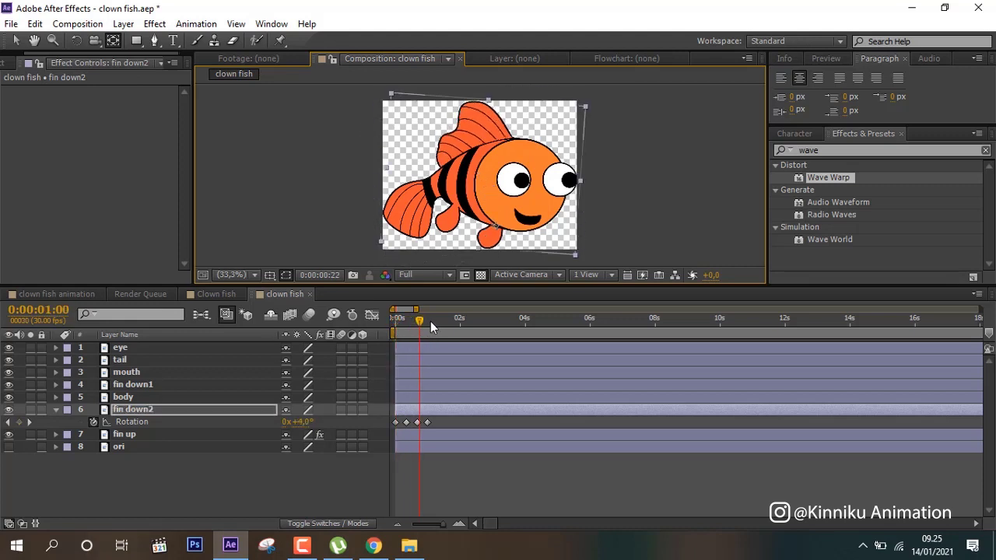
left_click(395, 337)
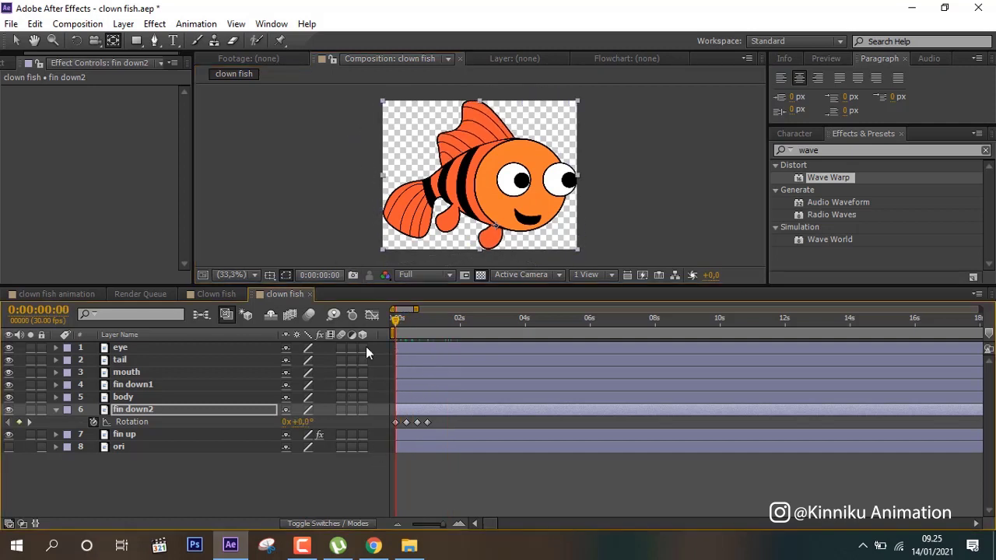
left_click_drag(448, 421, 390, 418)
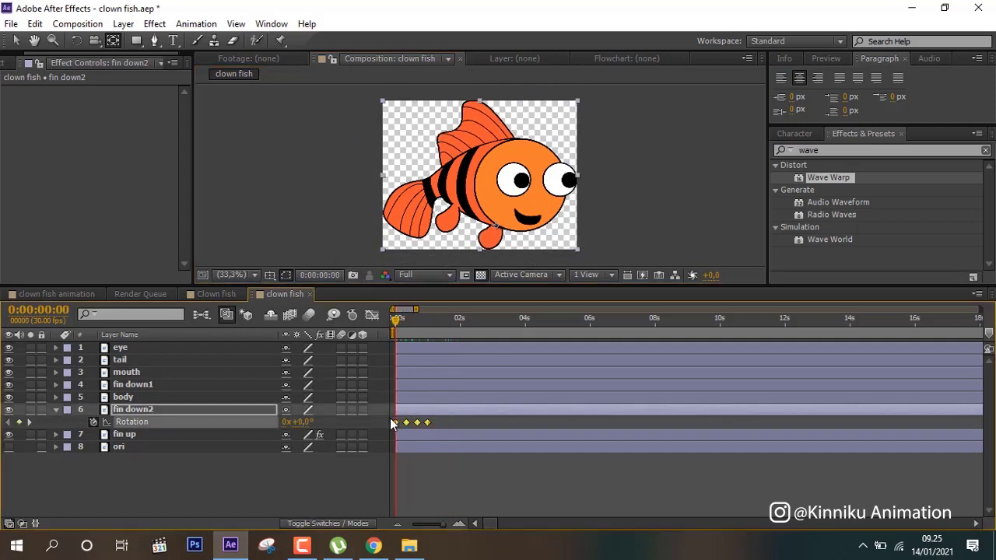
Step: Paste the copied rotation keyframes ten frames after the last key at one second
left_click_drag(429, 322, 438, 327)
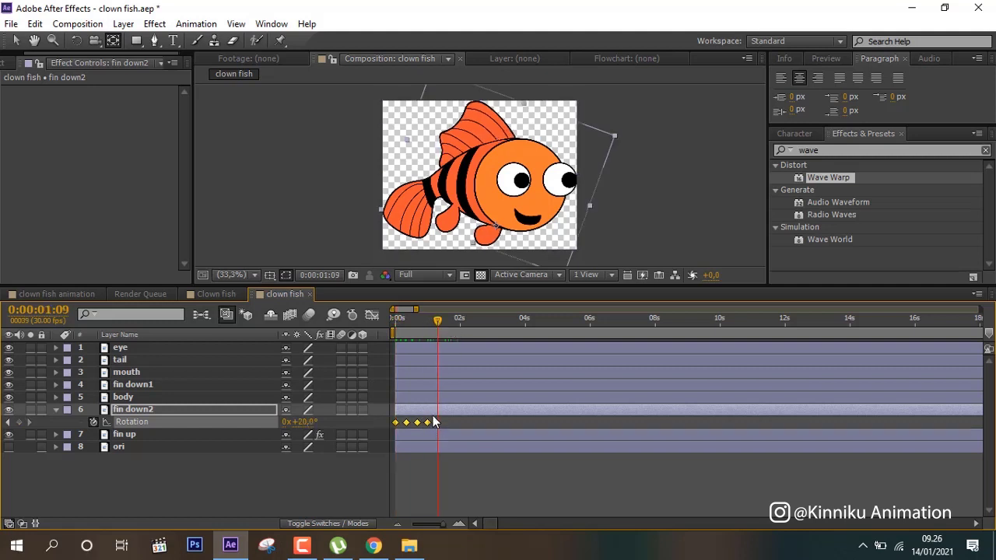
key("j")
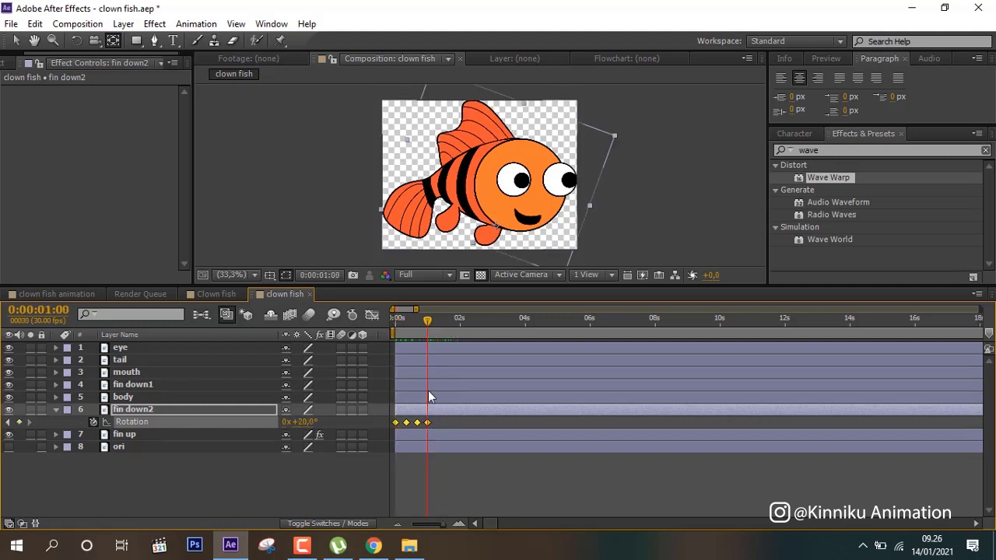
key("shift+Page_Down")
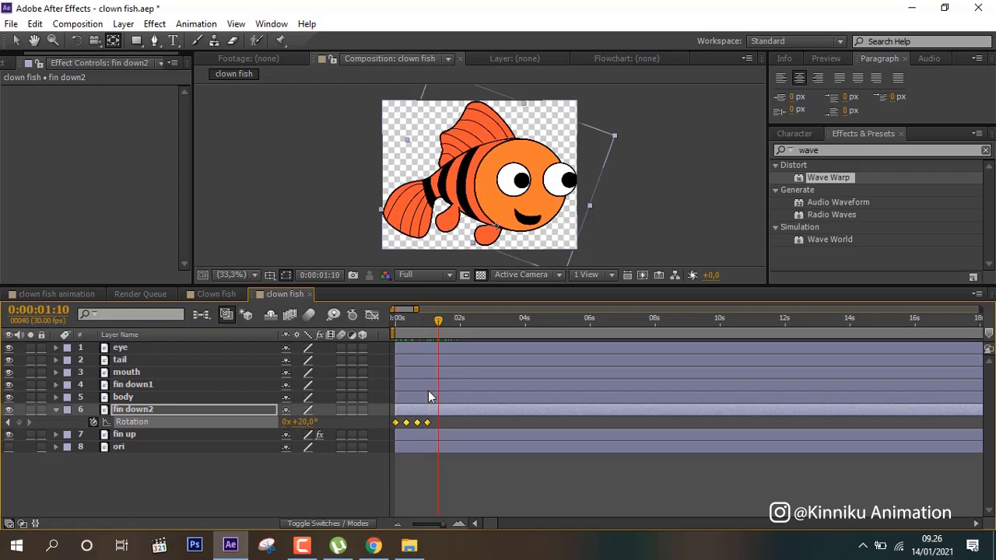
key("ctrl+v")
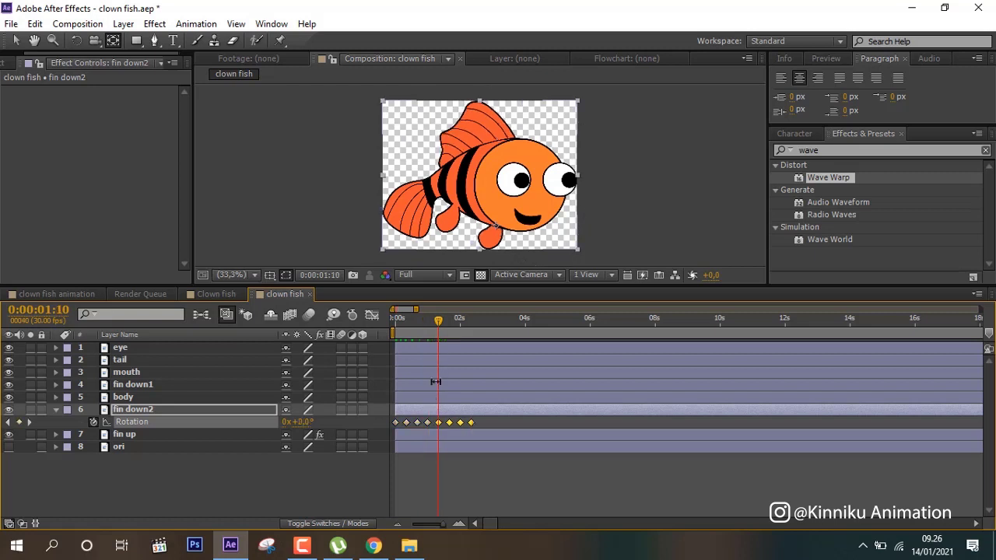
Step: Select all rotation keys and paste them at 0:00:02:20, undoing a misplaced paste
left_click_drag(500, 419, 387, 427)
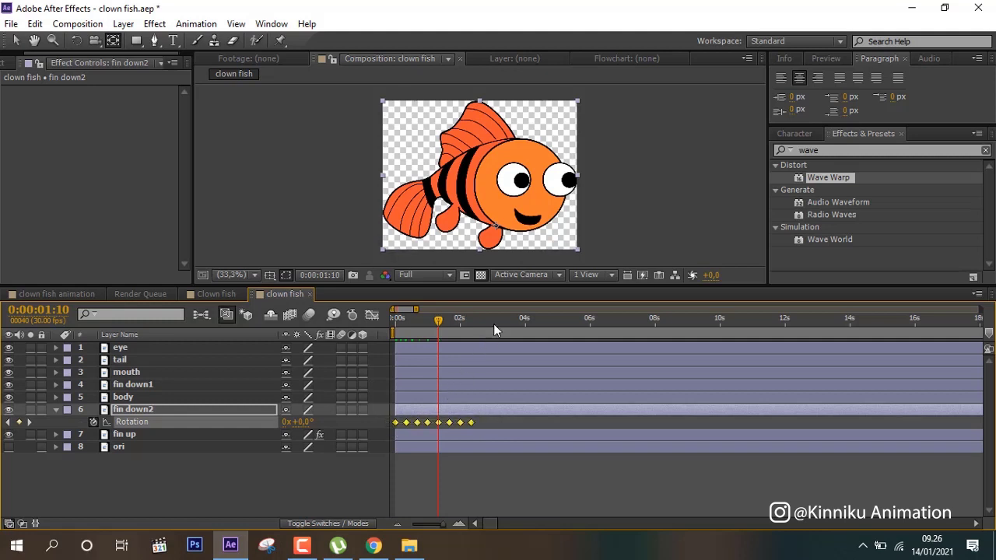
left_click_drag(494, 327, 480, 331)
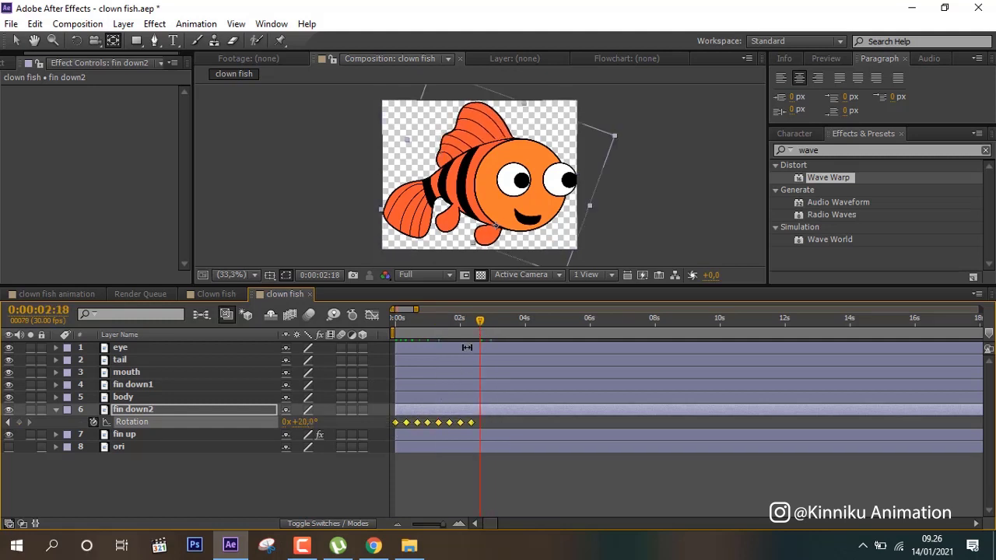
key("ctrl+v")
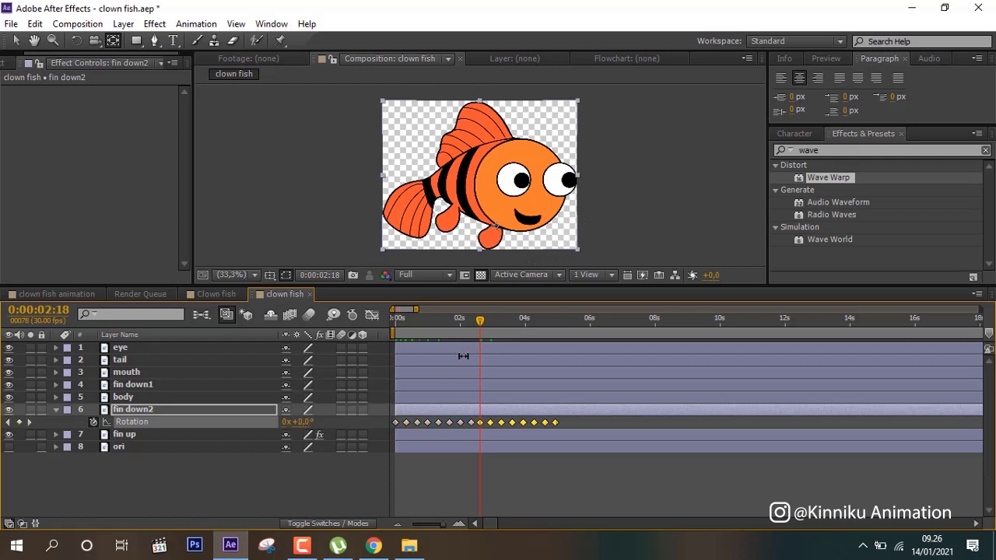
key("ctrl+z")
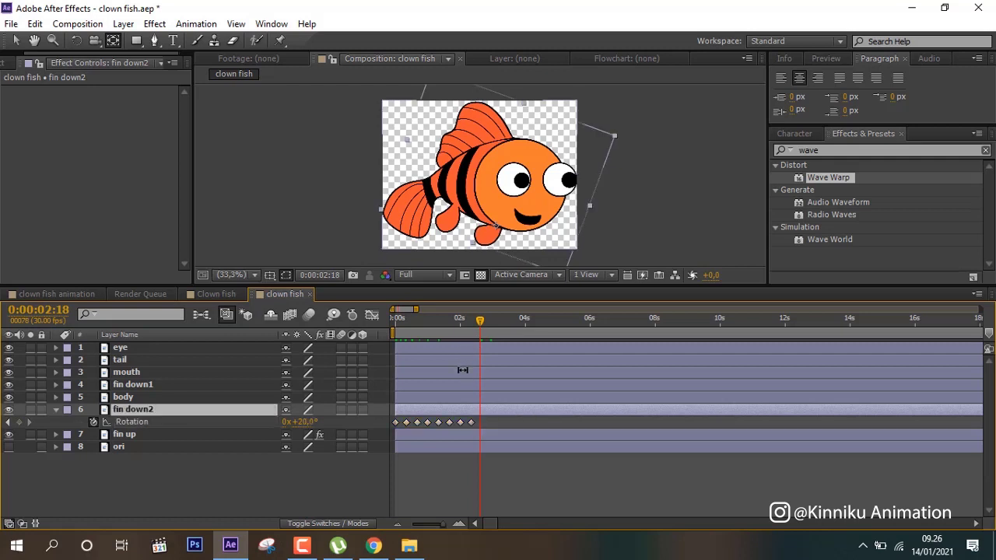
key("j")
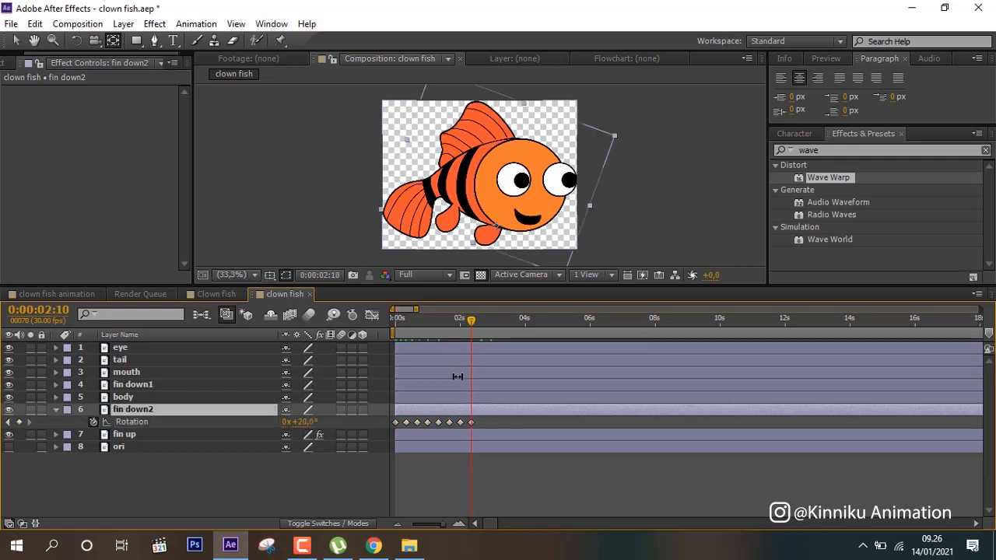
key("shift+Page_Down")
key("ctrl+v")
key("Return")
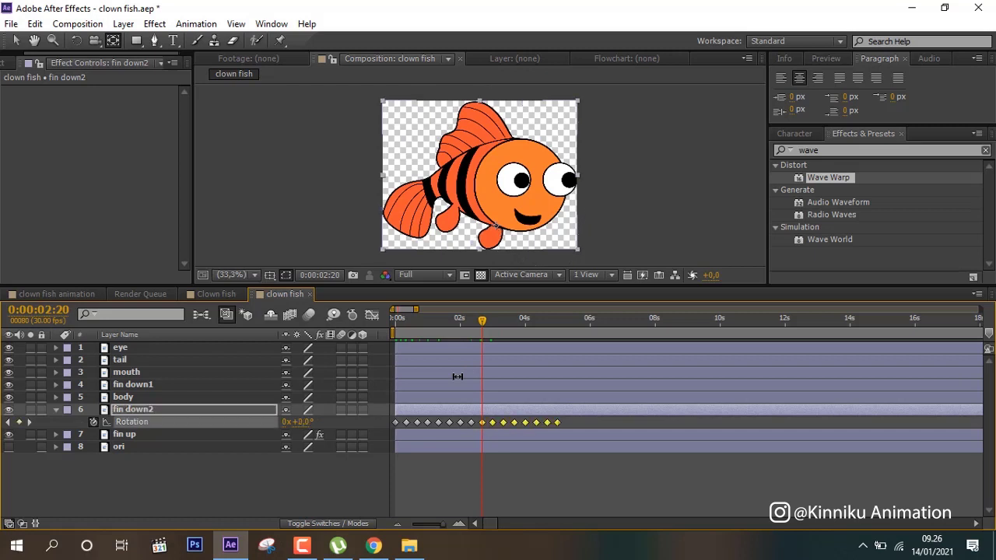
Step: Paste another copy of all rotation keyframes around the 5-second mark
left_click(558, 329)
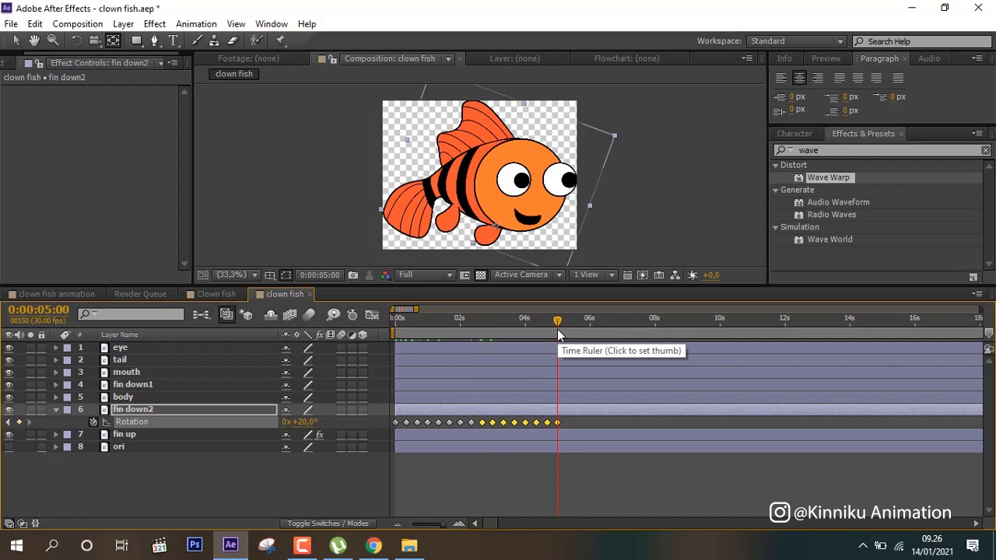
key("shift+Page_Up")
key("shift+Page_Down")
key("shift+Page_Down")
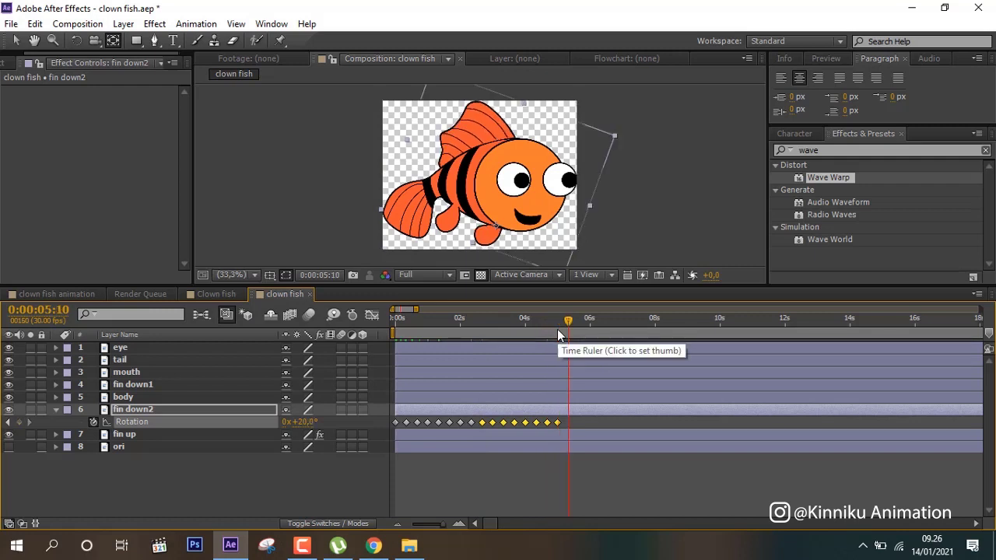
left_click_drag(586, 418, 391, 427)
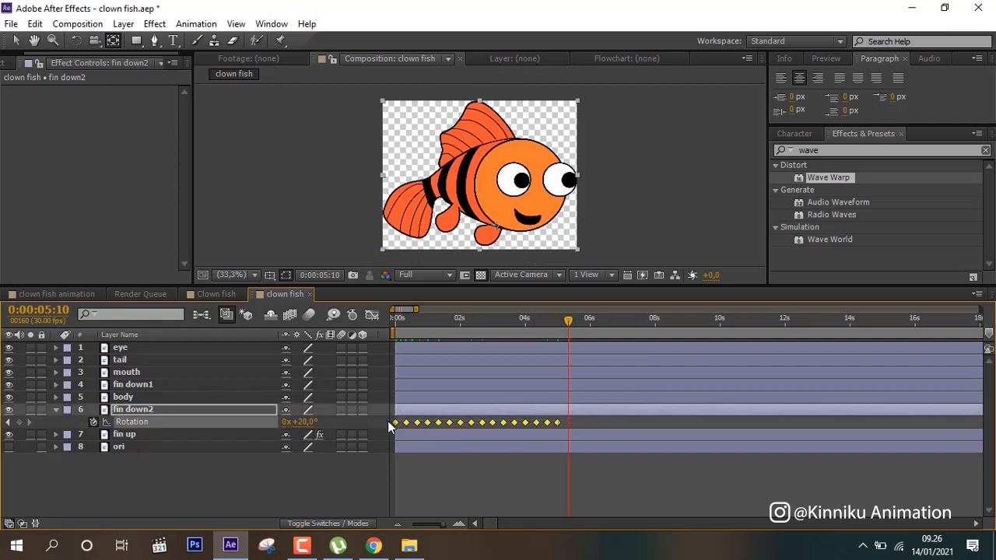
key("ctrl+v")
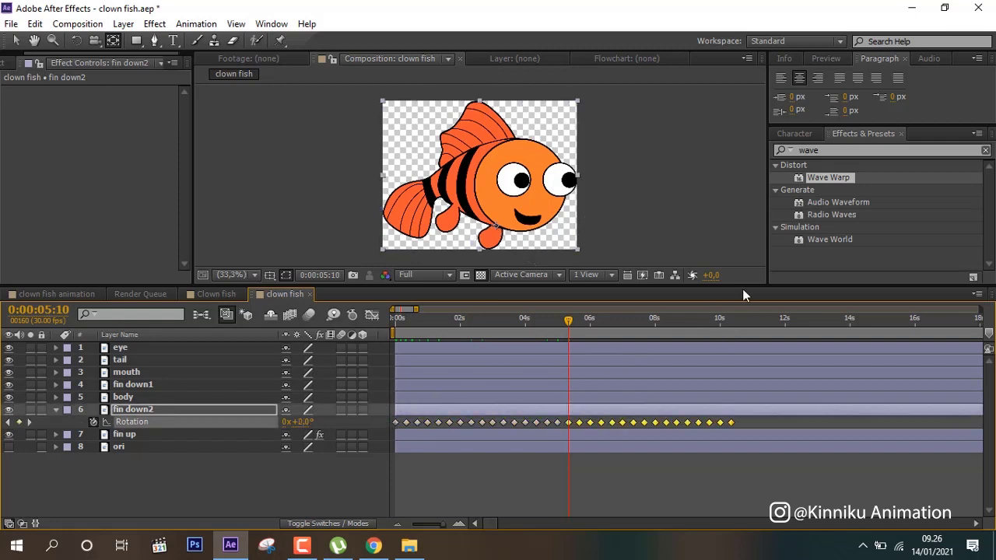
Step: Paste the later run of rotation keyframes at 0:00:10:20
left_click_drag(722, 325, 840, 333)
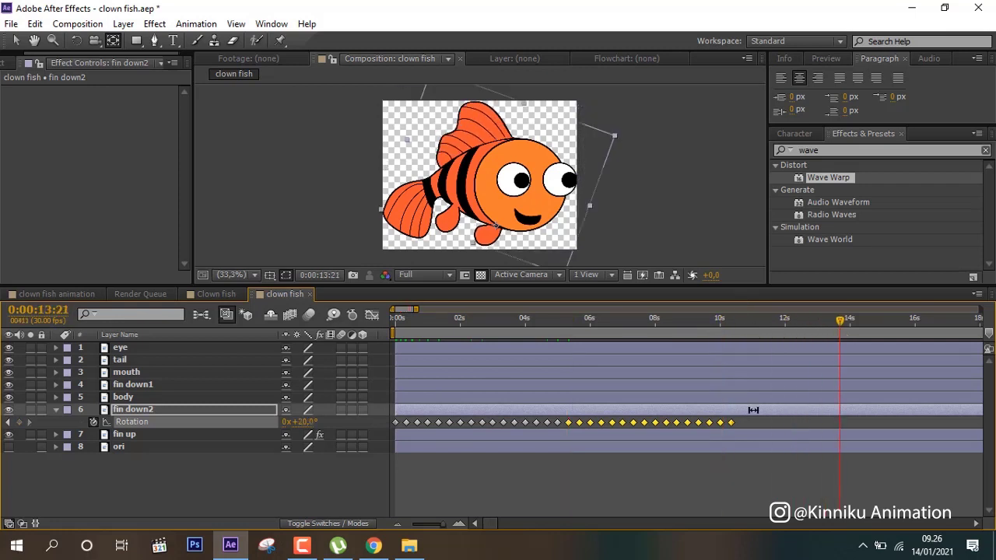
left_click_drag(745, 428, 387, 418)
left_click_drag(739, 318, 731, 325)
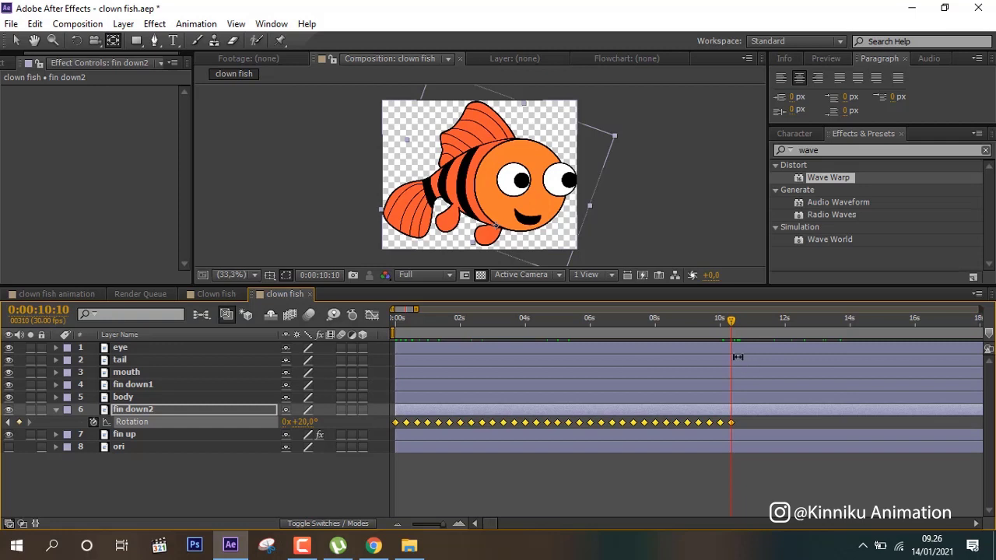
key("shift+Page_Down")
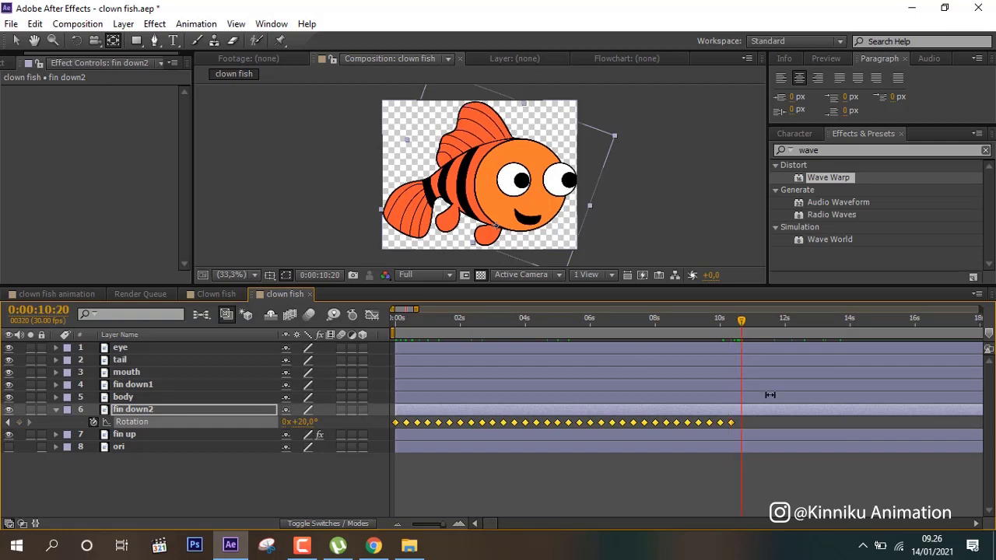
key("ctrl+v")
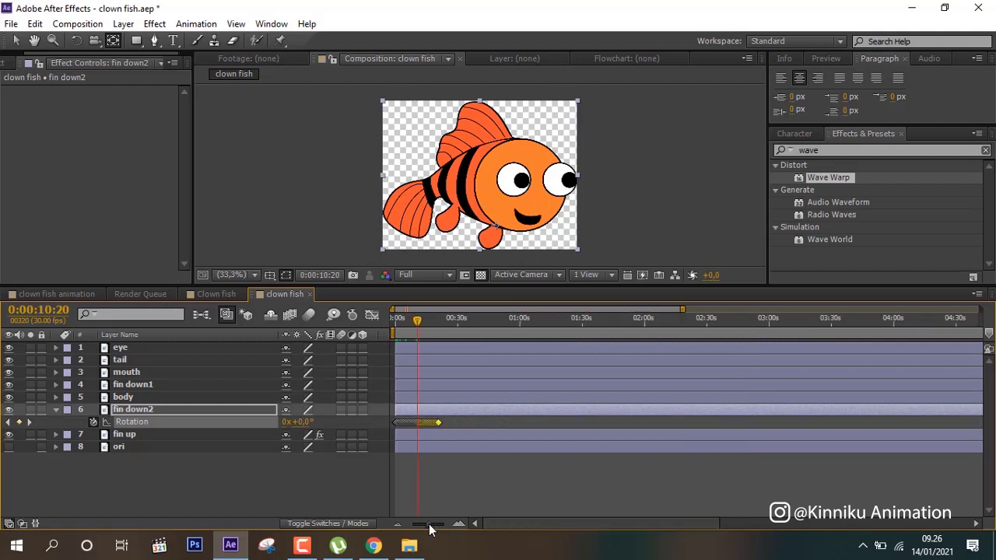
Step: Zoom the timeline out and briefly solo fin down1 to inspect it
left_click_drag(438, 529, 439, 528)
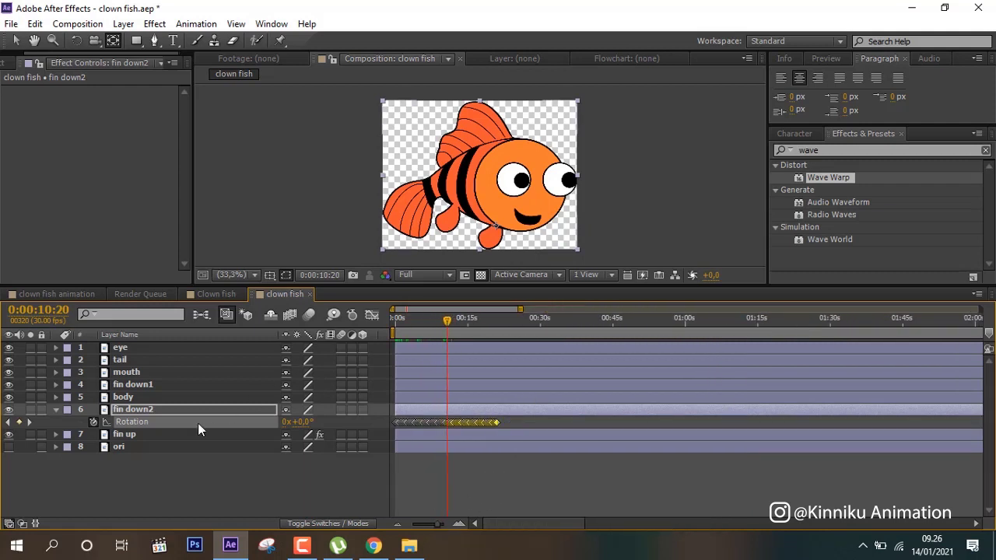
left_click(123, 398)
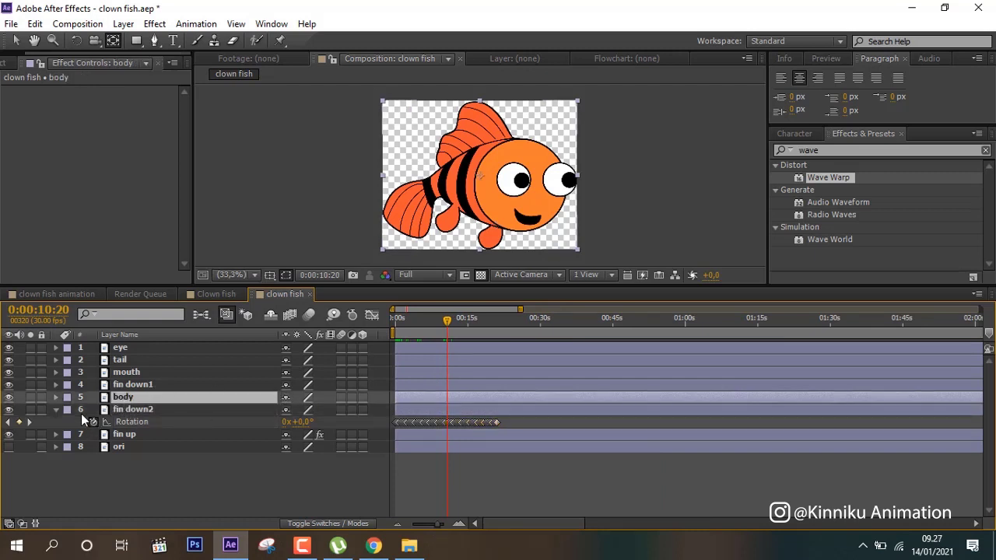
left_click(53, 412)
left_click(133, 386)
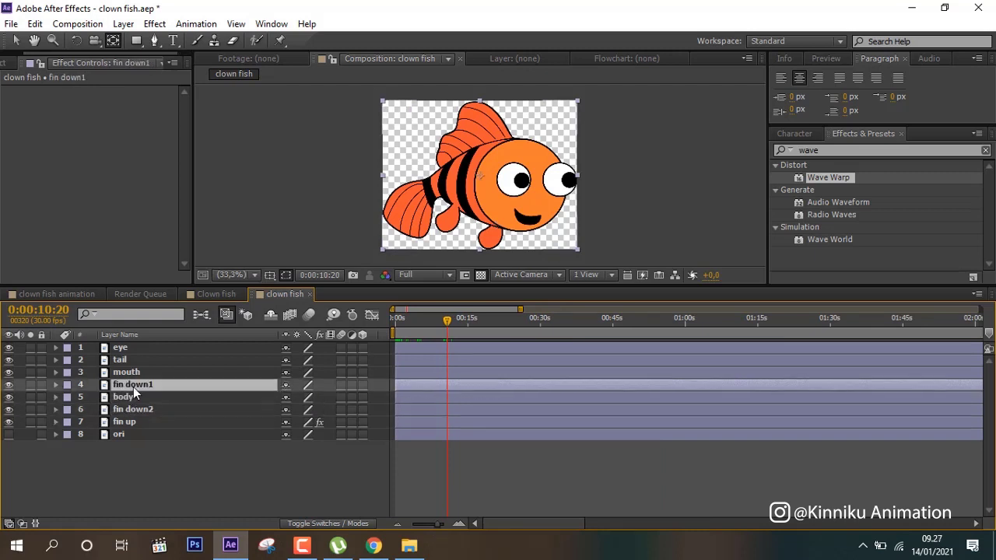
left_click(31, 384)
left_click(31, 384)
Step: Return to the comp start, reveal fin down2's rotation, and select fin down1
left_click(408, 319)
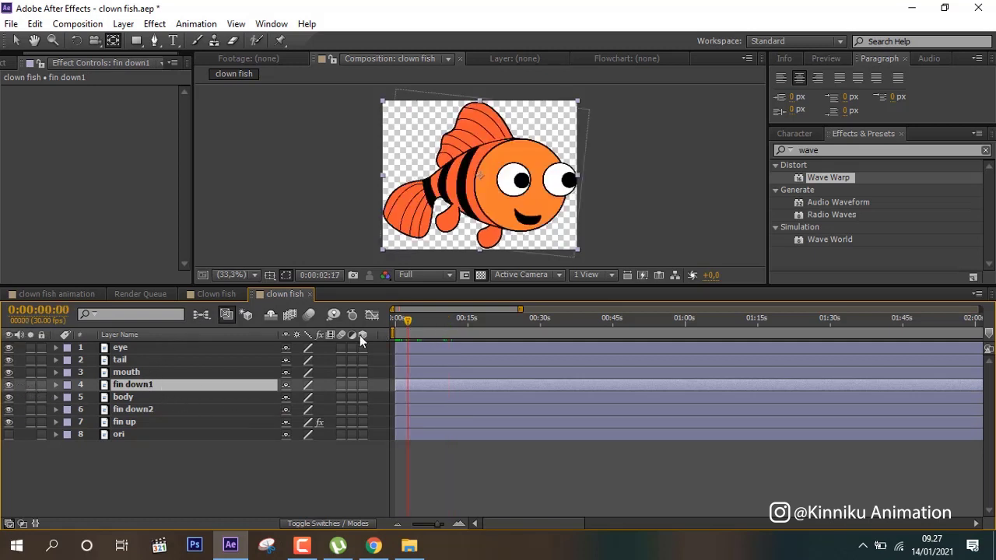
left_click(147, 421)
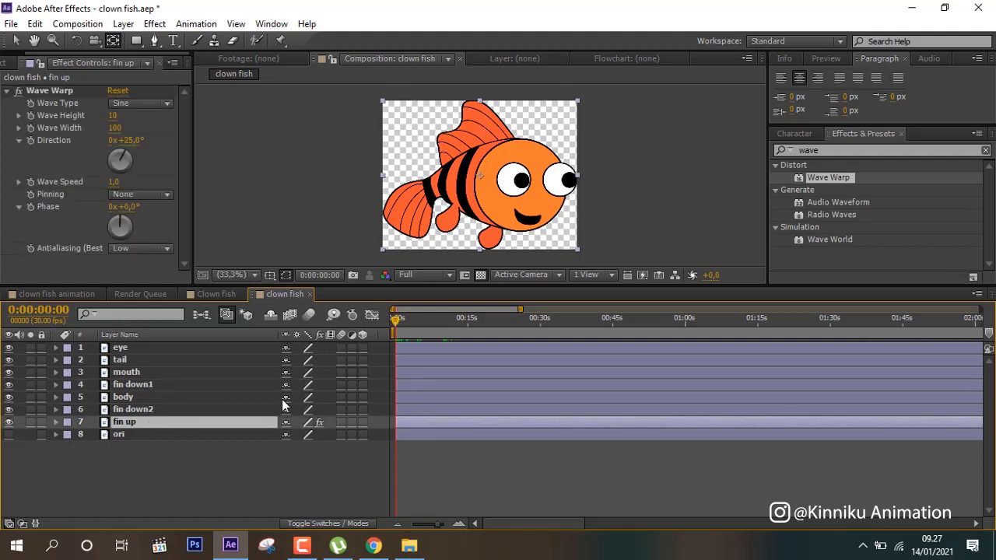
left_click(226, 408)
key("r")
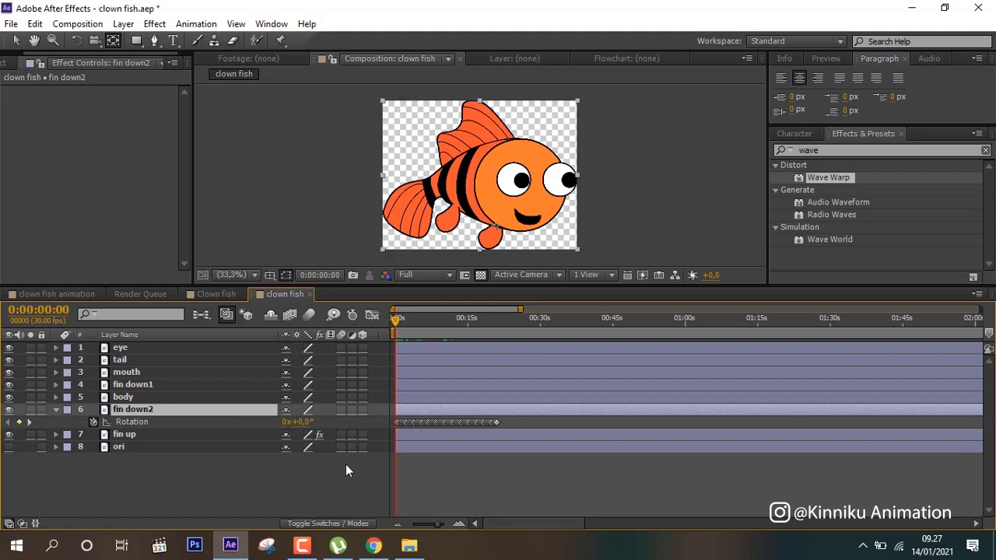
left_click(135, 383)
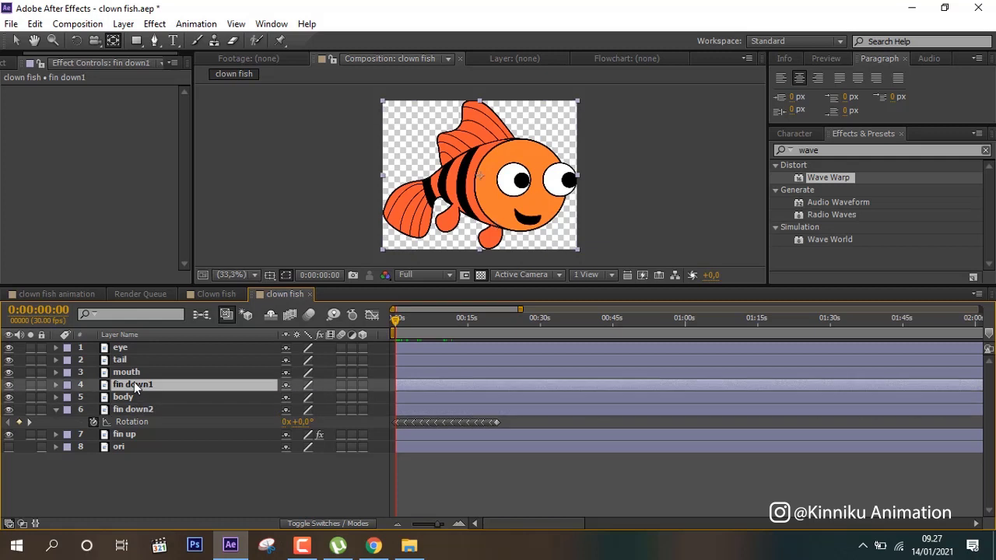
Step: Keyframe fin down1's rotation at 0° on frame 0 and 20° at frame 10
key("r")
left_click(93, 396)
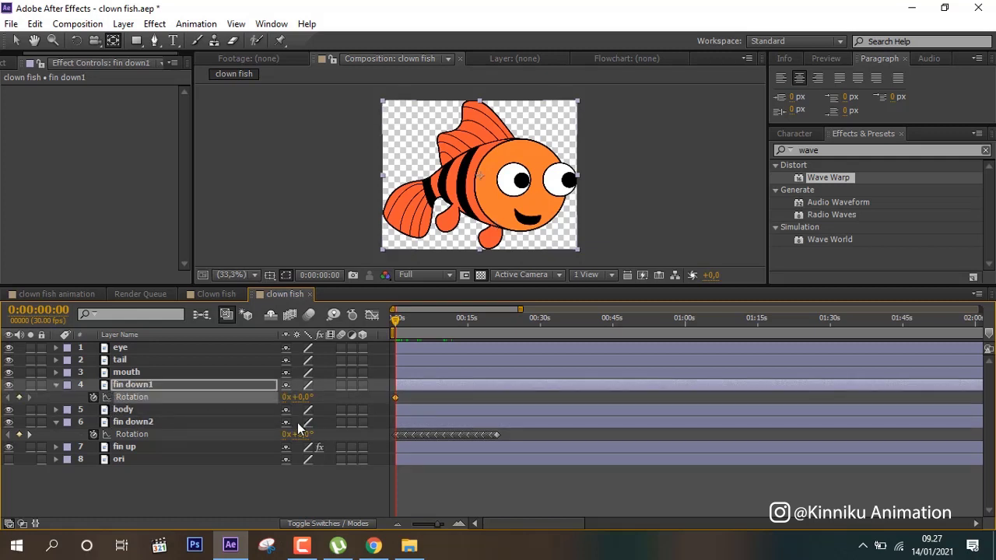
key("shift+Page_Down")
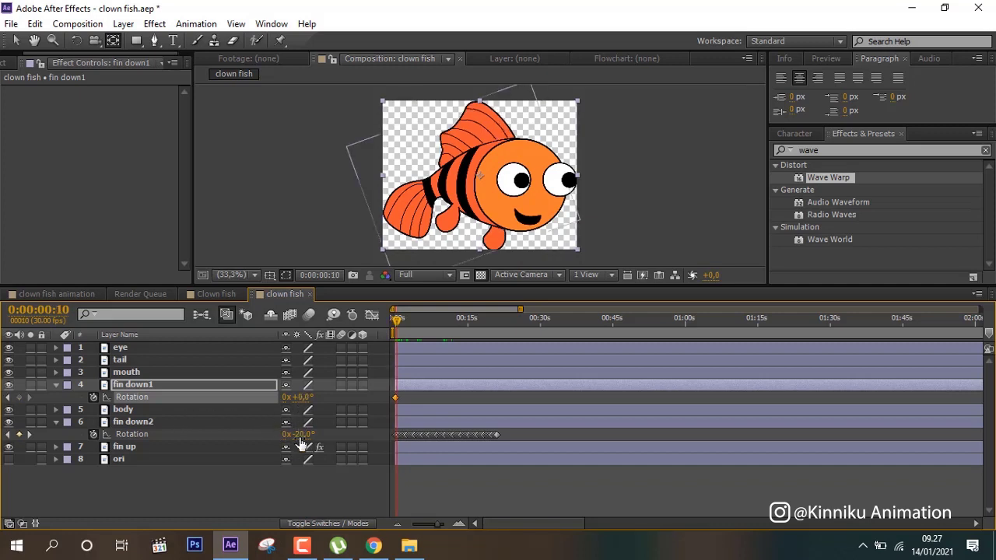
left_click(300, 397)
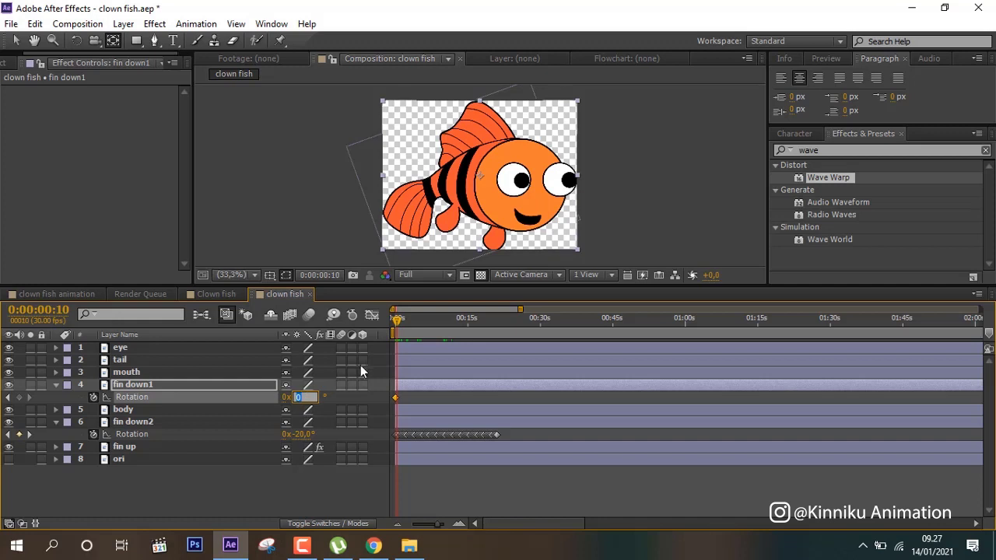
type("20")
key("Return")
left_click(337, 506)
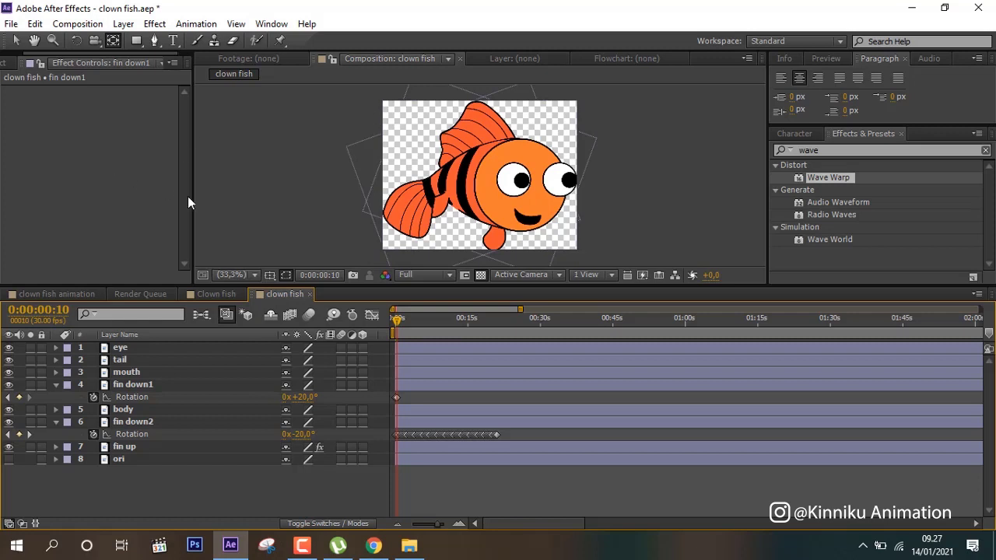
key("ctrl+z")
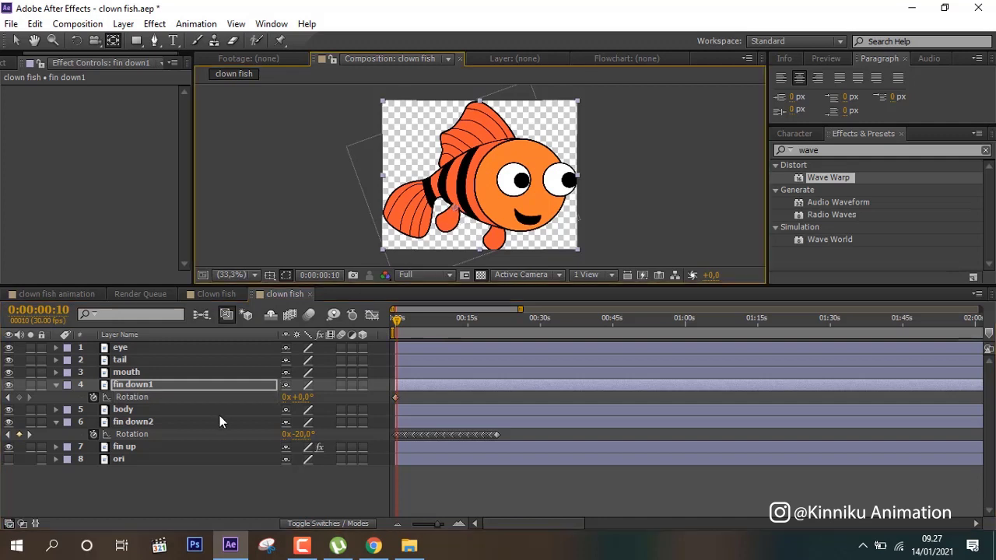
left_click(302, 397)
type("20")
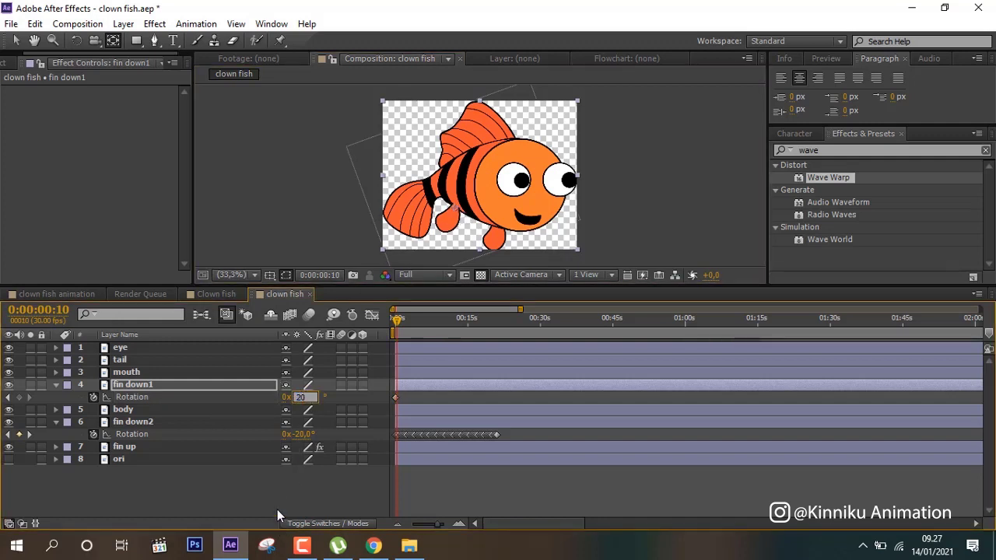
left_click(280, 495)
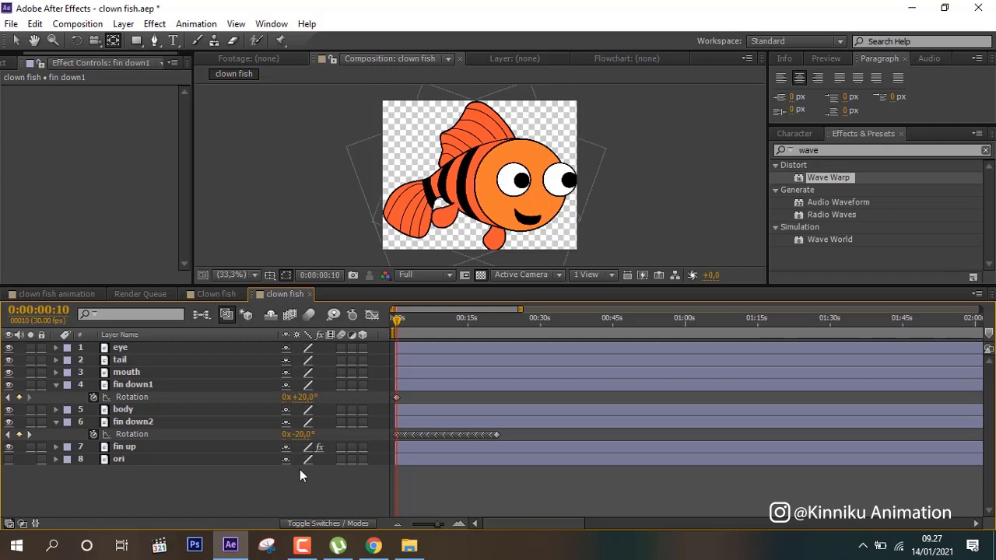
Step: Add fin down1 rotation keyframes of 0° at frame 20 and -20° at one second
key("Home")
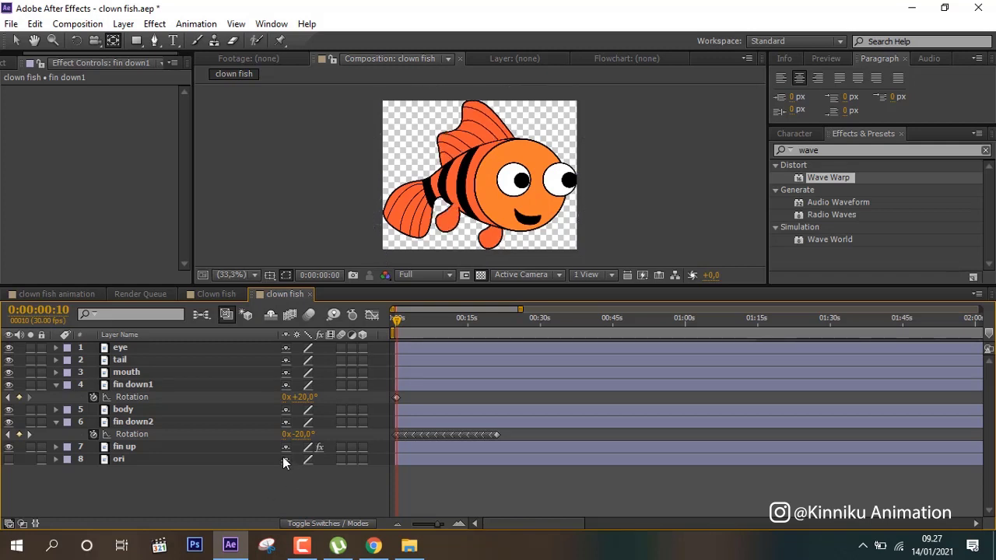
key("shift+Page_Down")
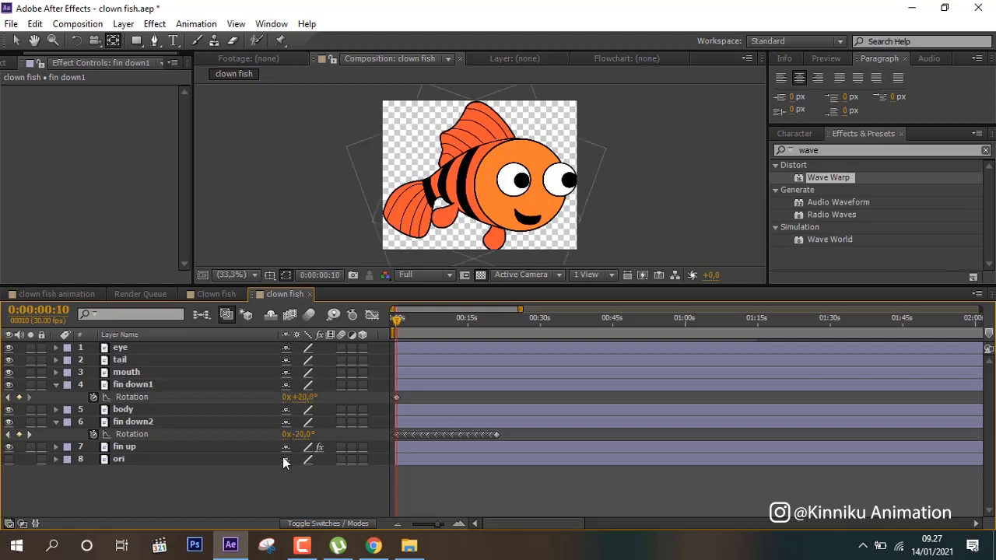
key("shift+Page_Down")
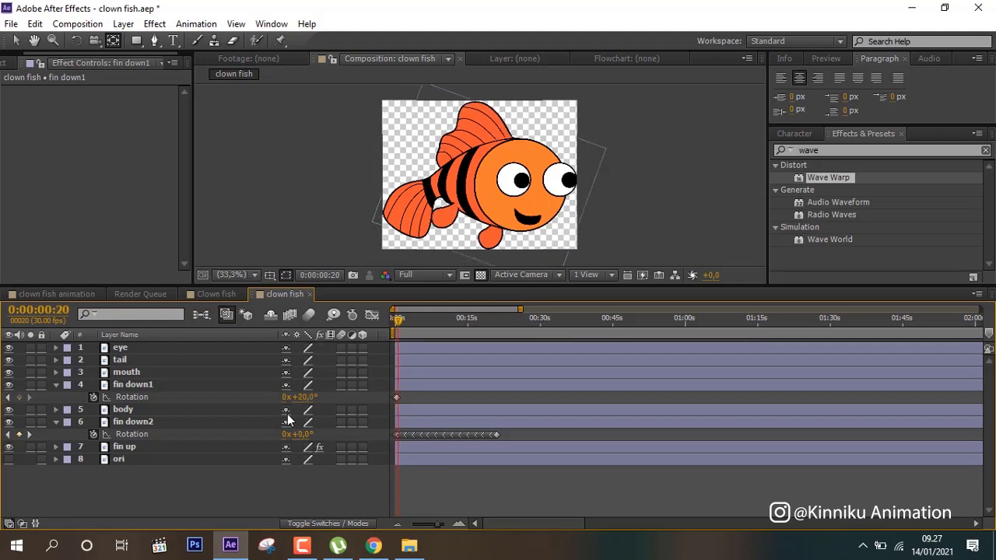
left_click(306, 397)
type("0")
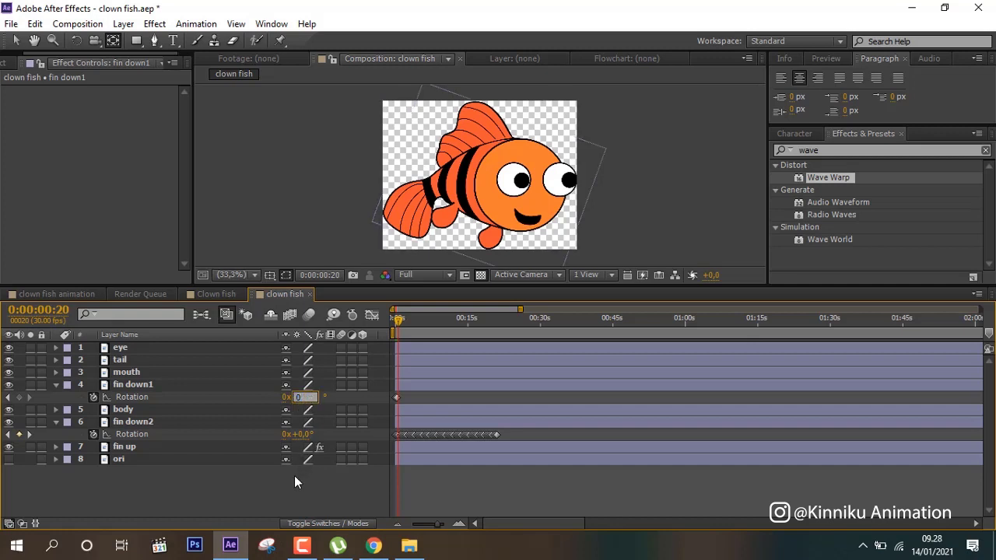
key("Return")
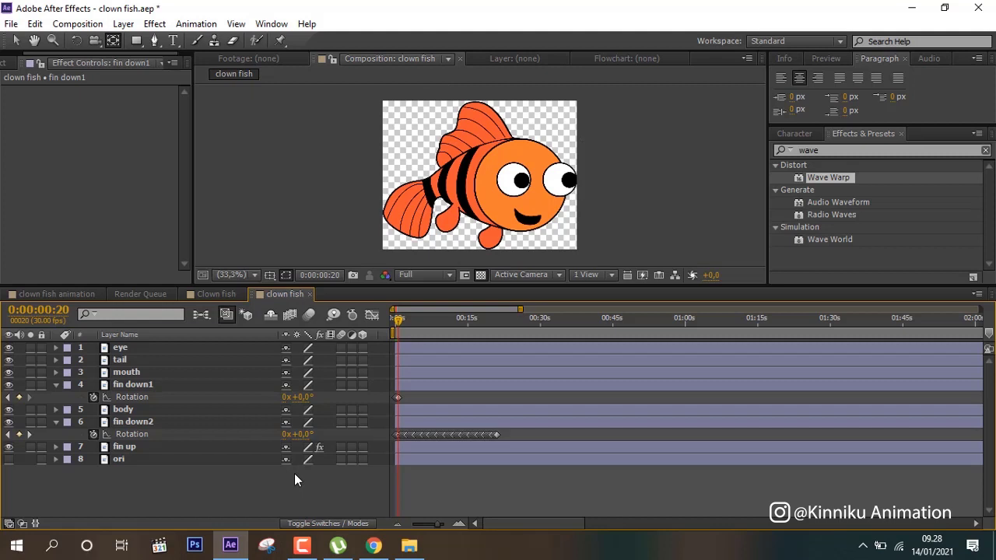
key("shift+Page_Down")
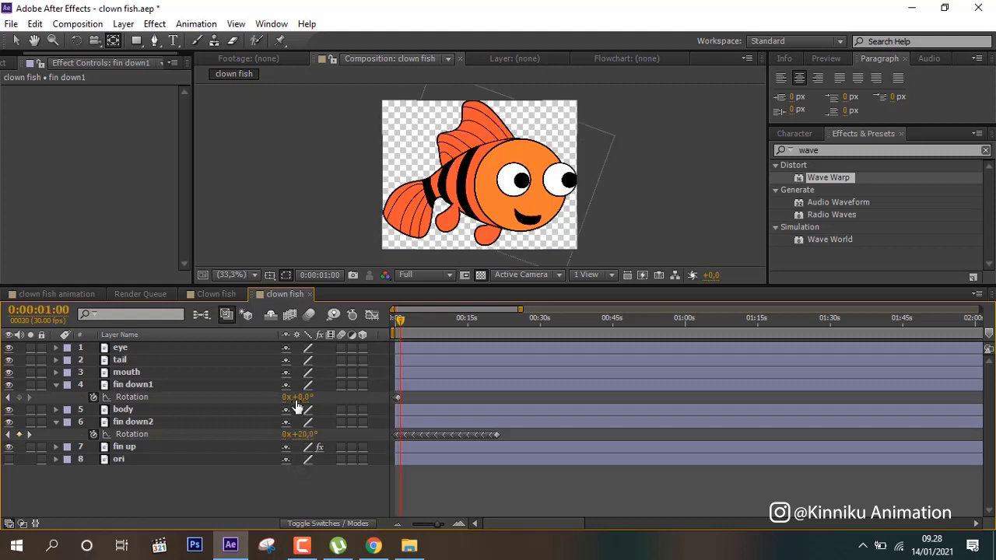
left_click(300, 399)
type("20")
key("Return")
Step: Preview the swinging fin animation from the start, then select the mouth layer for renaming
left_click(299, 524)
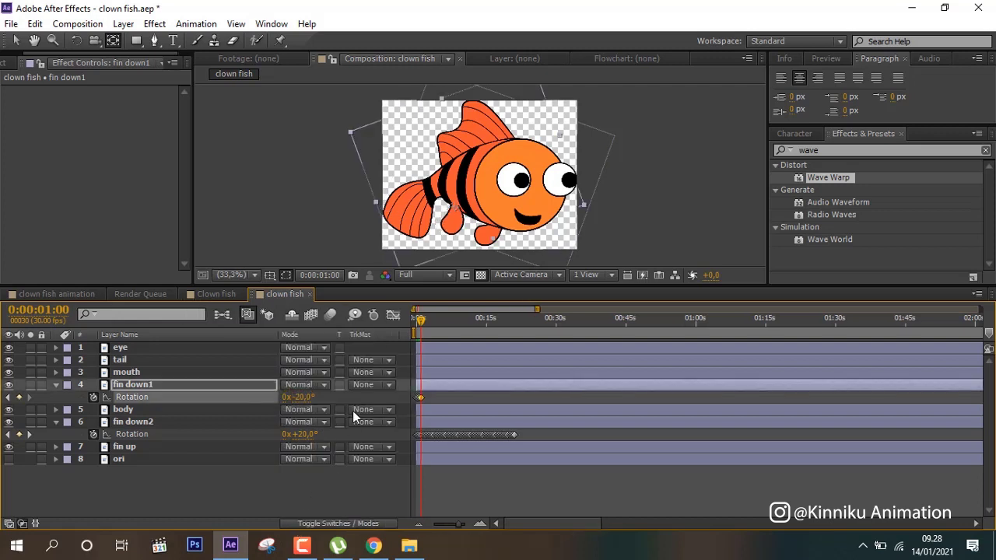
left_click(419, 324)
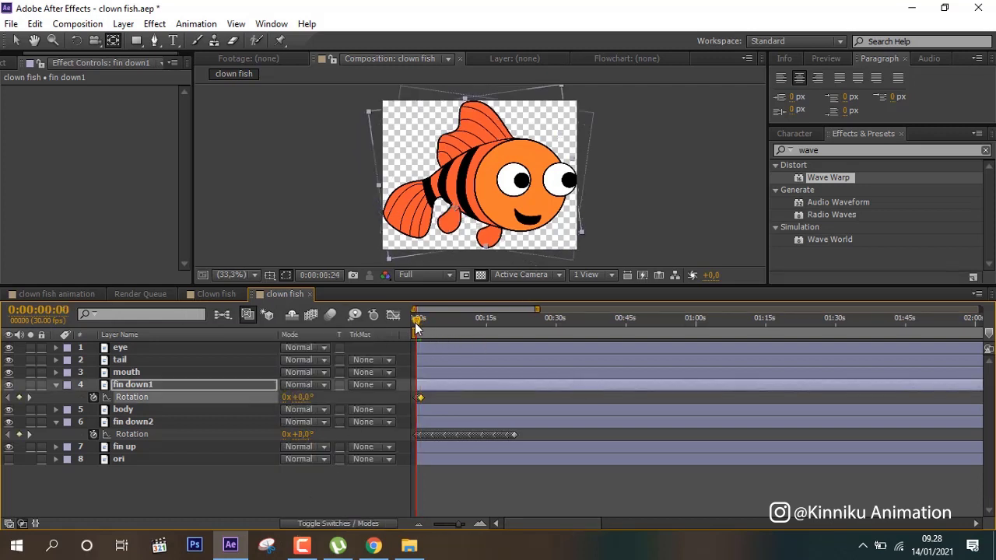
key("space")
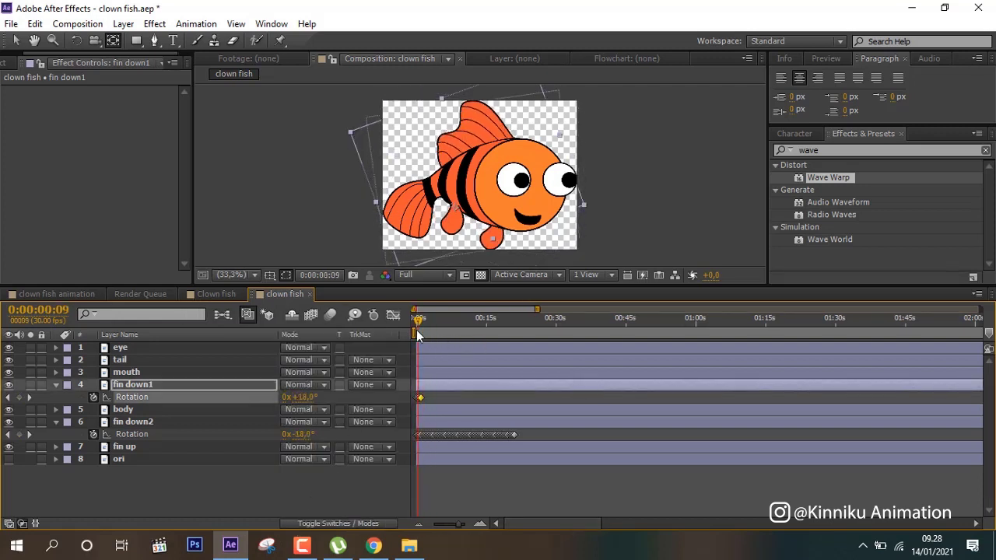
mouse_move(431, 330)
left_mouse_down()
mouse_move(412, 339)
mouse_move(429, 339)
left_mouse_up()
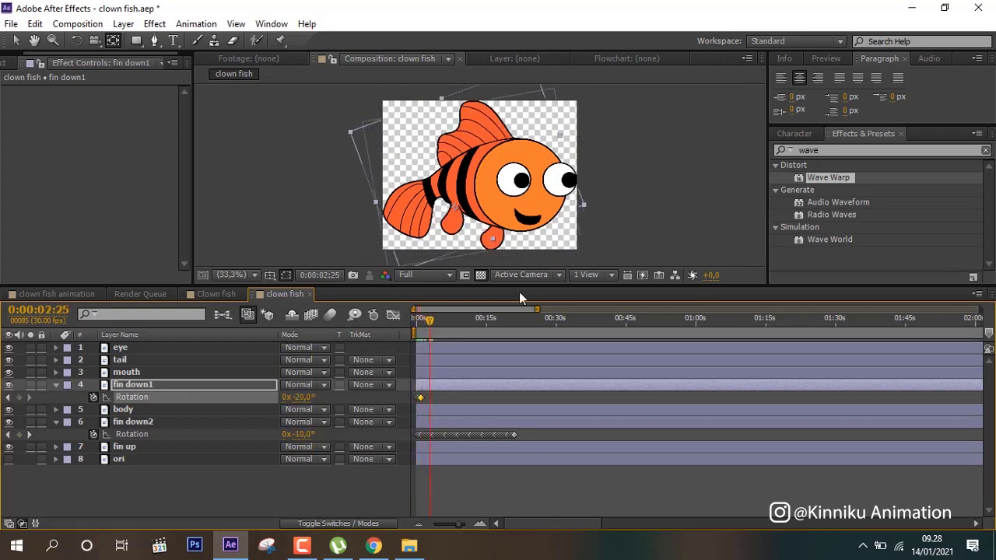
left_click(127, 373)
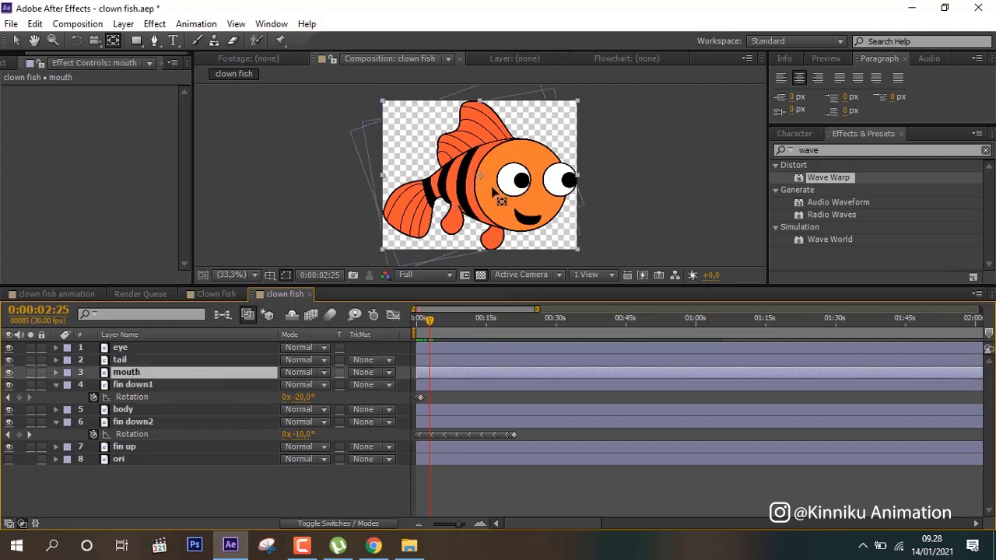
key("Return")
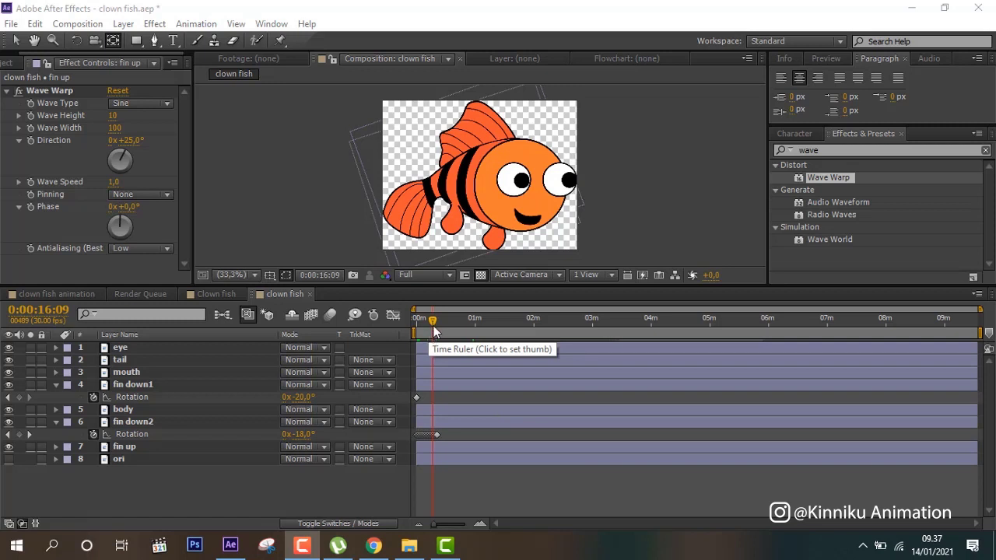
Step: Trim the comp to its 16-second work area and duplicate the mouth layer twice
left_click(433, 331)
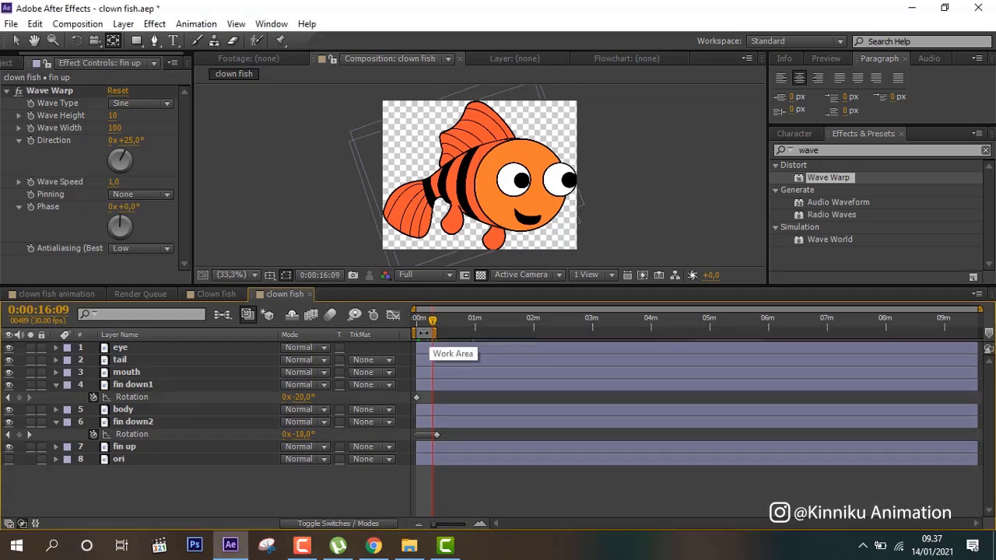
right_click(423, 331)
left_click(460, 373)
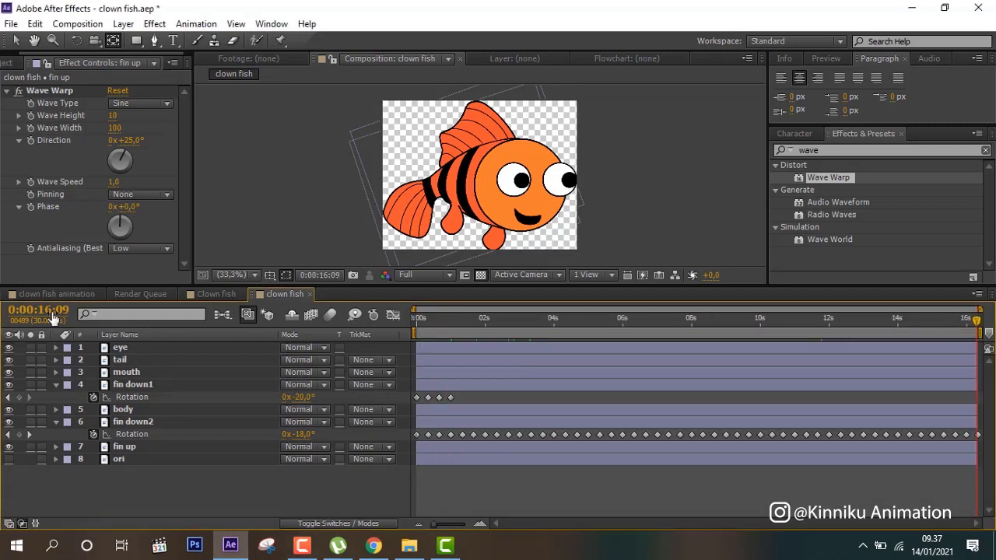
left_click(141, 376)
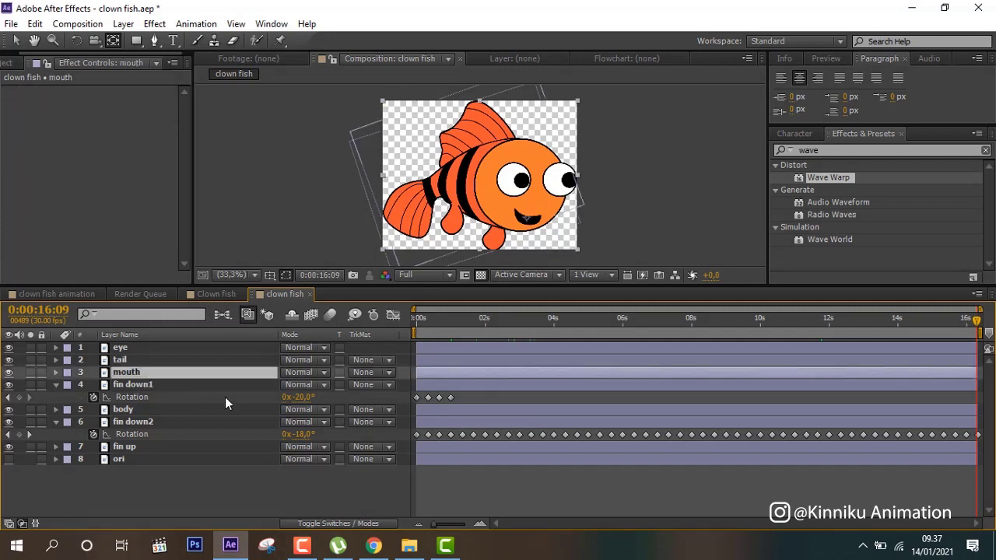
key("ctrl+d")
key("ctrl+d")
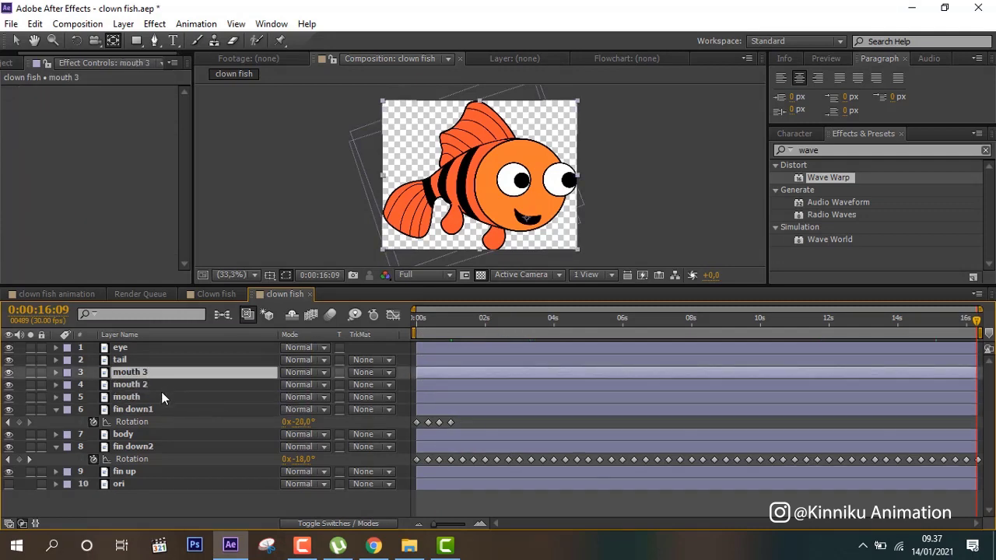
left_click(170, 383)
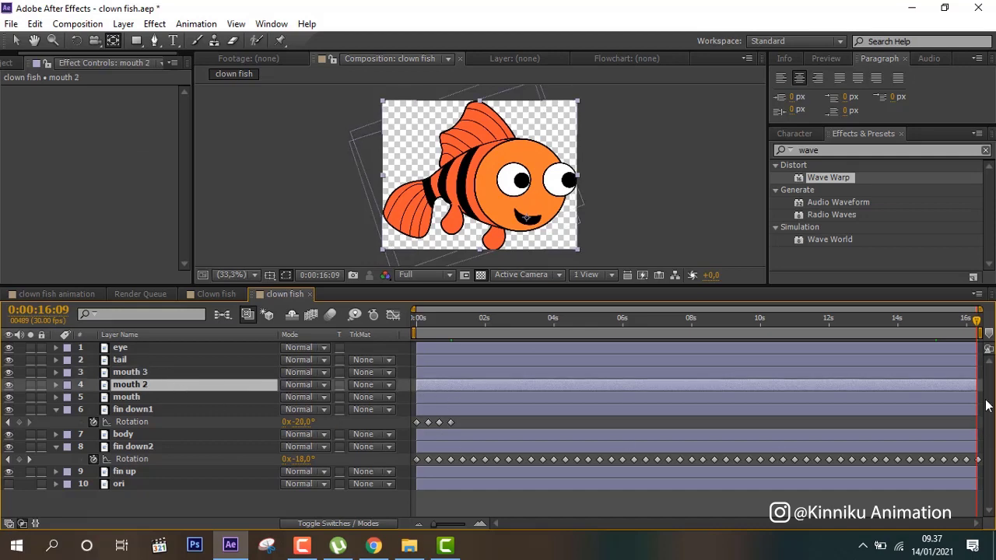
Step: Stagger the mouth layers: mouth 0–2 s, mouth 2 at 2–3 s, mouth 3 from 3 s onward
left_click_drag(974, 397, 492, 397)
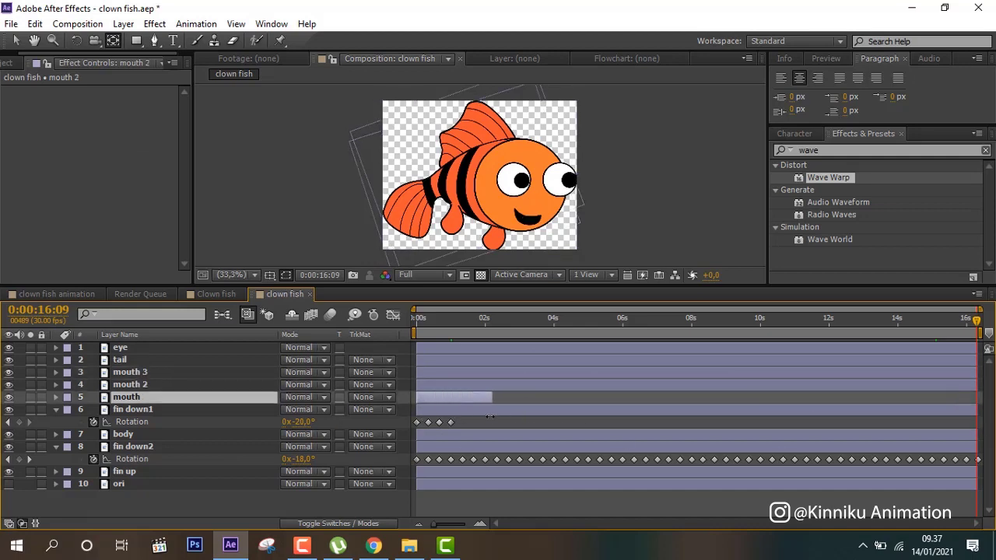
left_click_drag(418, 385, 493, 384)
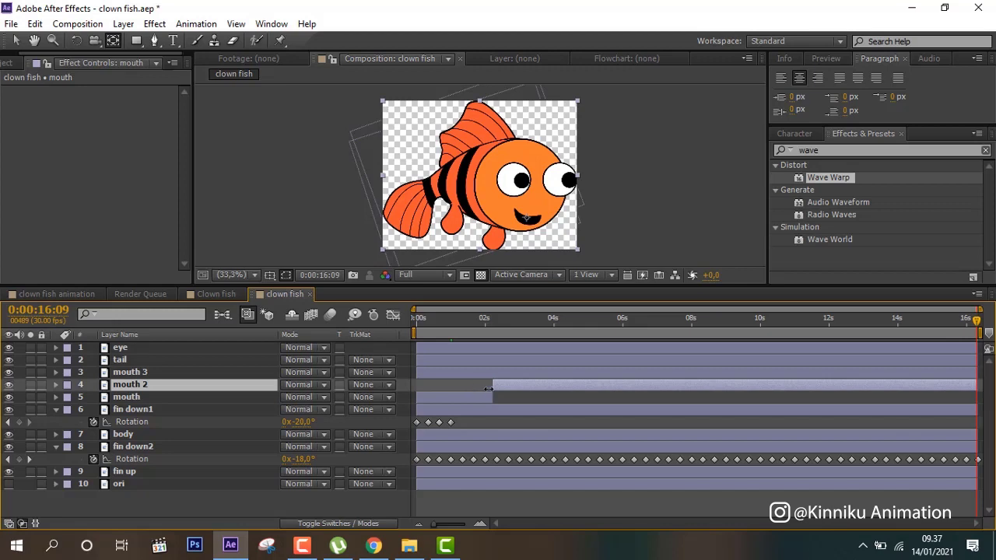
left_click_drag(976, 384, 530, 384)
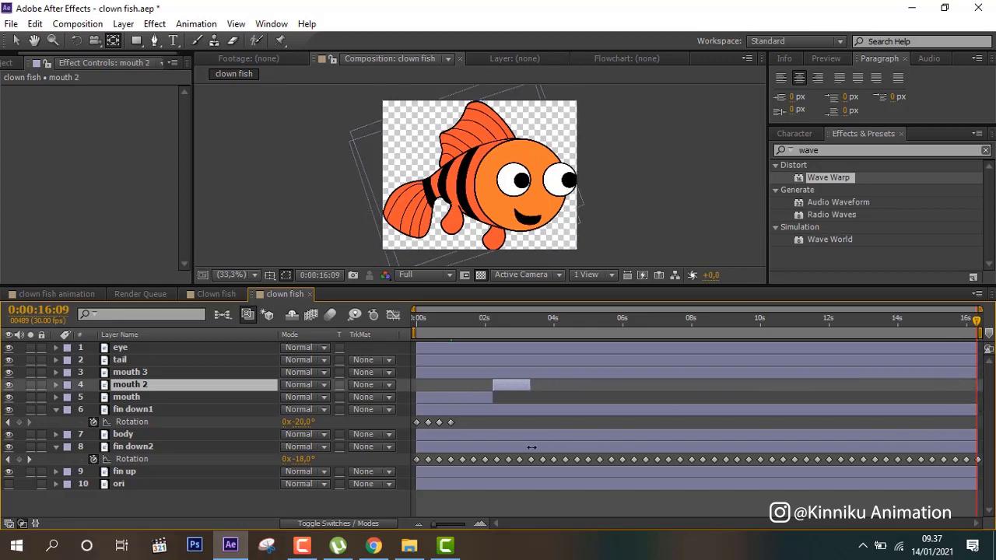
left_click_drag(418, 372, 531, 372)
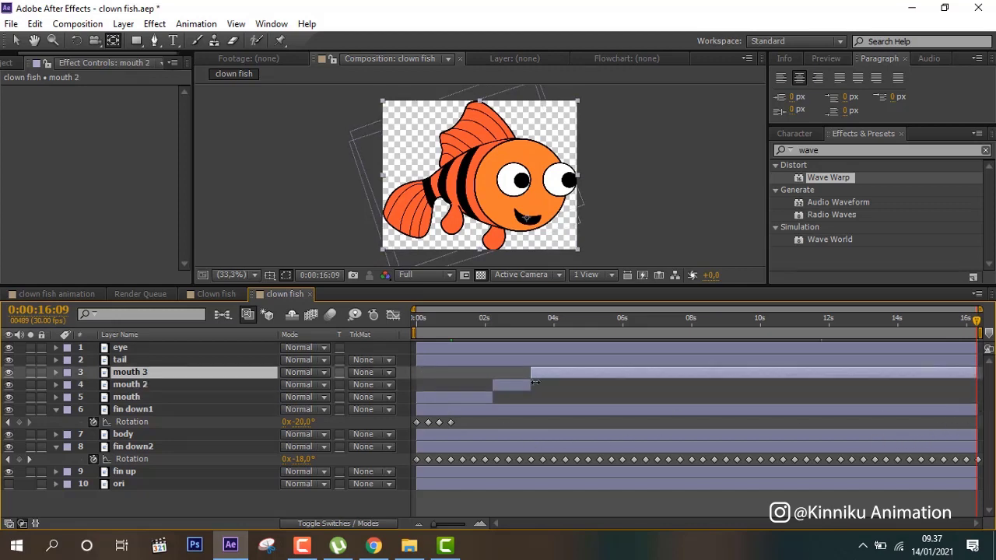
left_click_drag(433, 329, 407, 336)
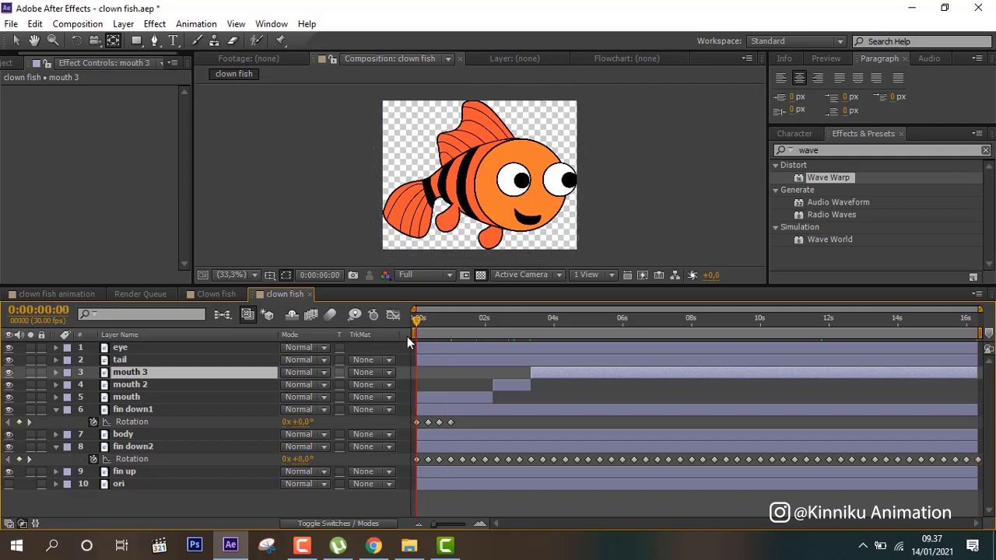
left_click(436, 400)
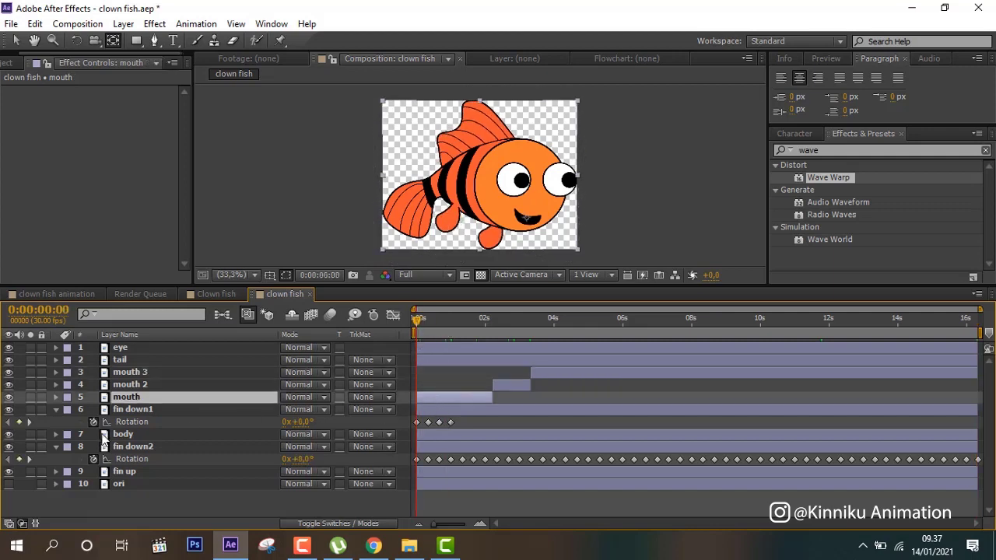
Step: Keyframe the mouth's Position at frames 0, 10, 20 and 1 s, nudging it up, left, then right
key("p")
left_click(93, 410)
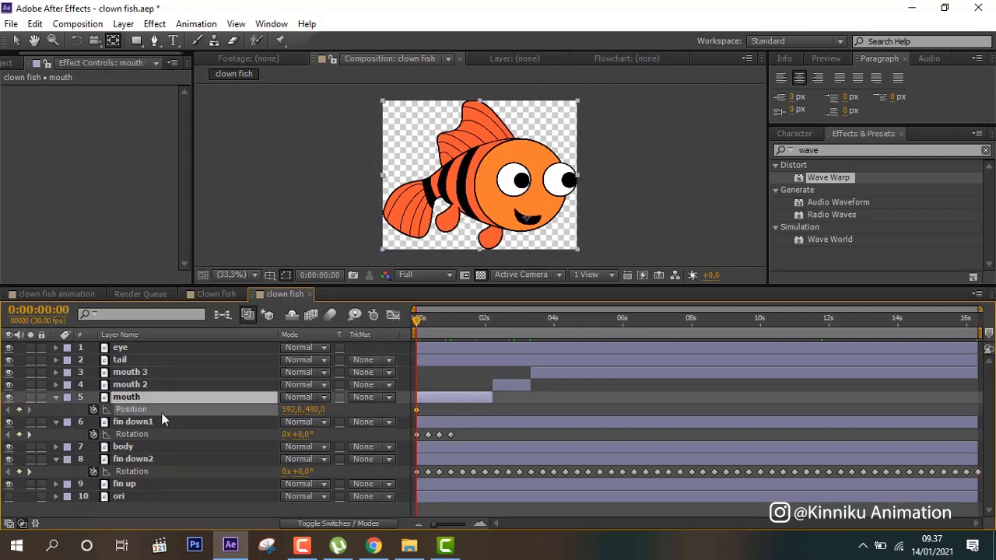
left_click_drag(417, 321, 430, 327)
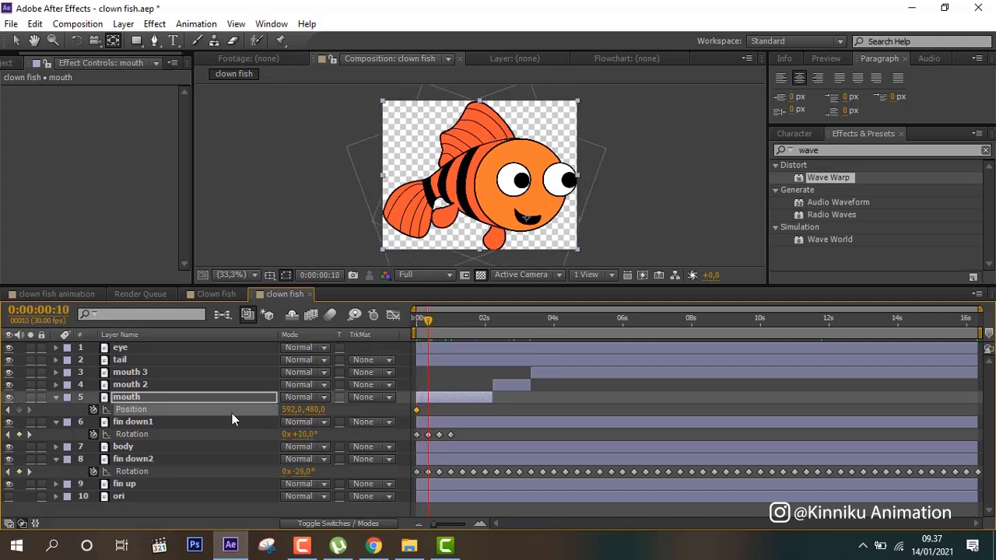
left_click(201, 398)
key("Up")
key("Up")
key("Up")
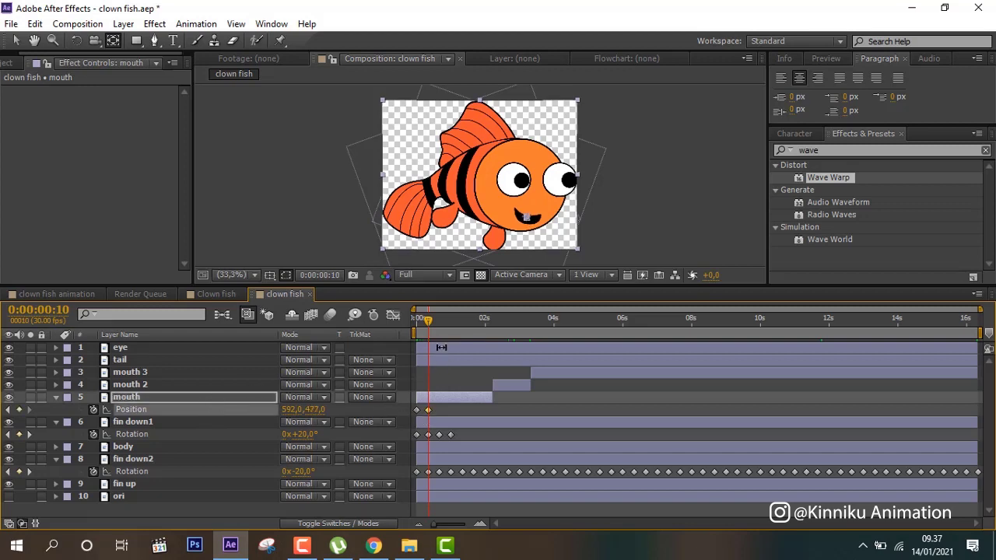
key("shift+Page_Down")
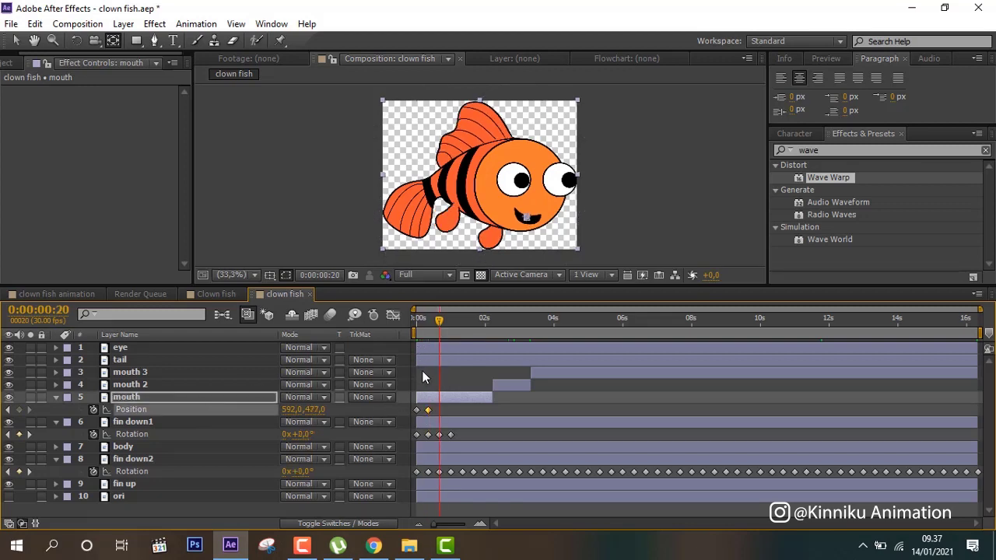
key("Left")
key("Left")
key("Left")
key("Left")
key("Left")
key("Left")
key("Left")
key("Left")
key("Left")
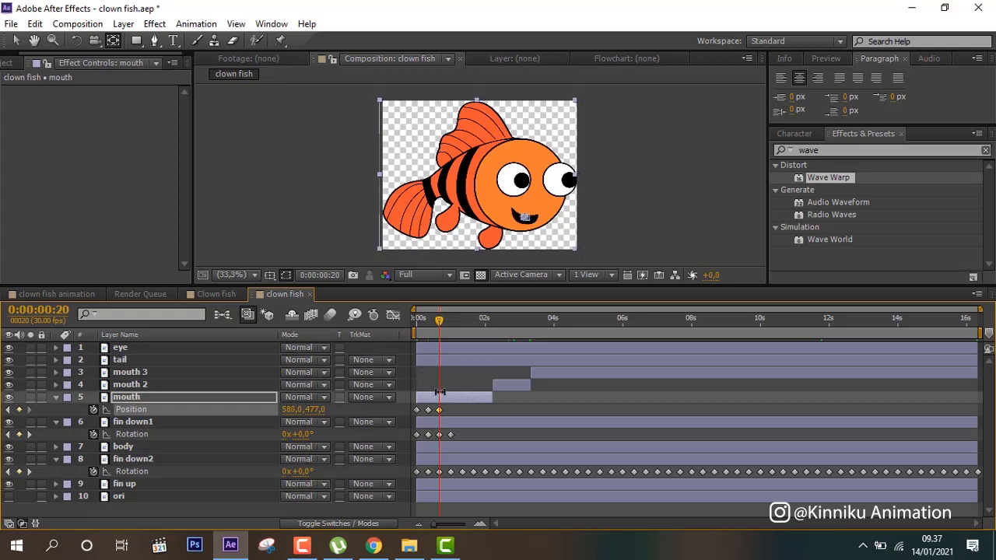
key("shift+Page_Down")
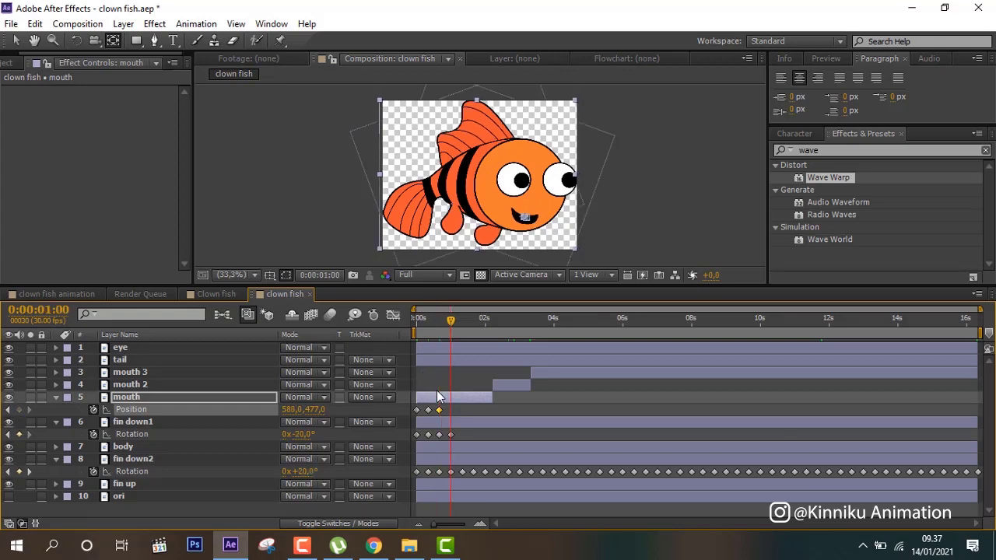
key("Right")
key("Right")
key("Right")
key("Right")
key("Right")
key("Right")
key("Right")
key("Right")
key("Right")
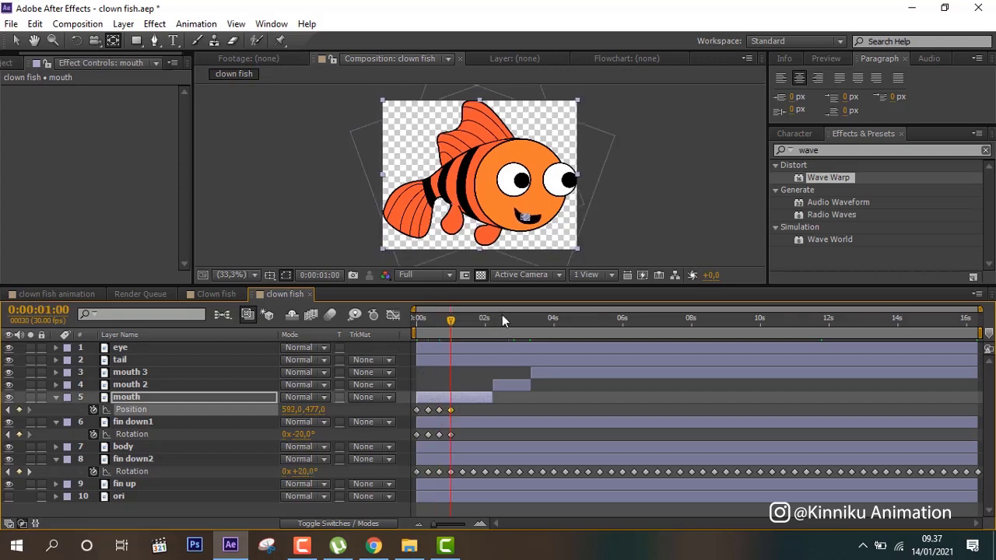
left_click(502, 319)
Step: Compare mouth 3's Wave Warp against the mouth's Wave Warp in the Clown fish comp
left_click(514, 384)
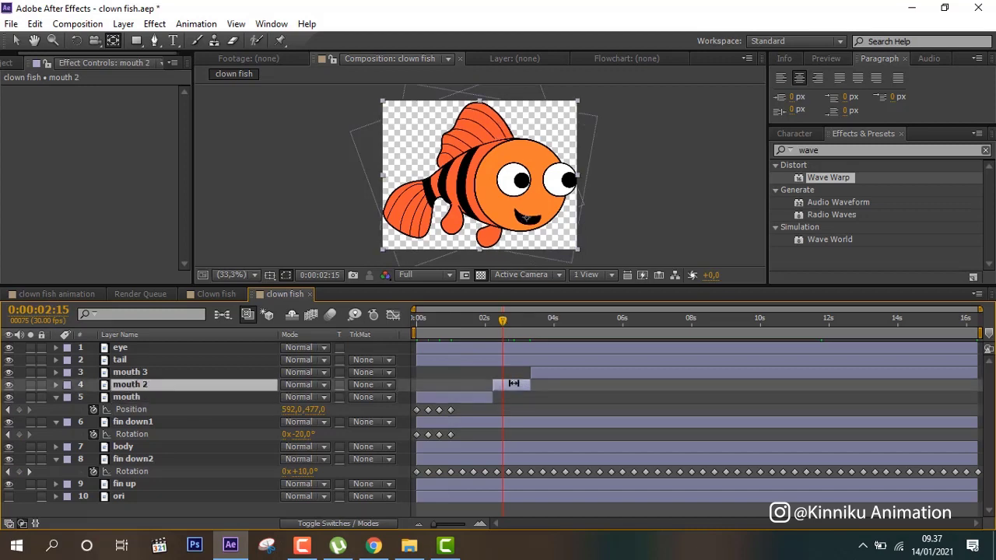
left_click(552, 319)
left_click(543, 373)
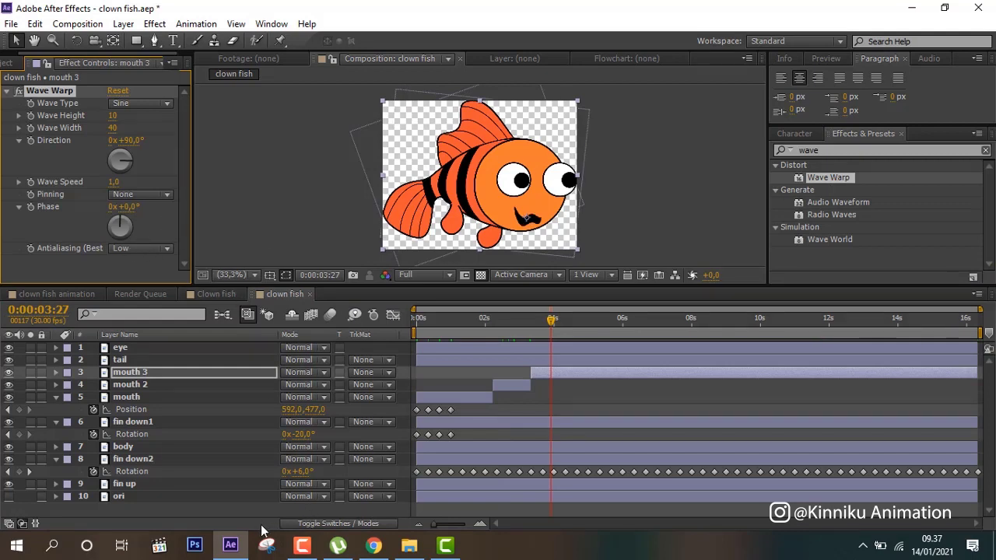
left_click(209, 295)
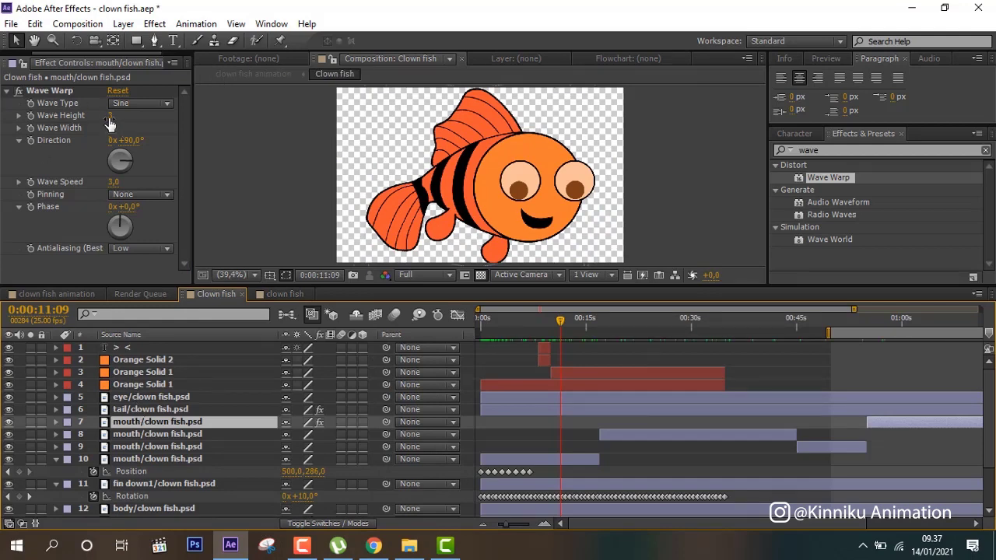
left_click(62, 90)
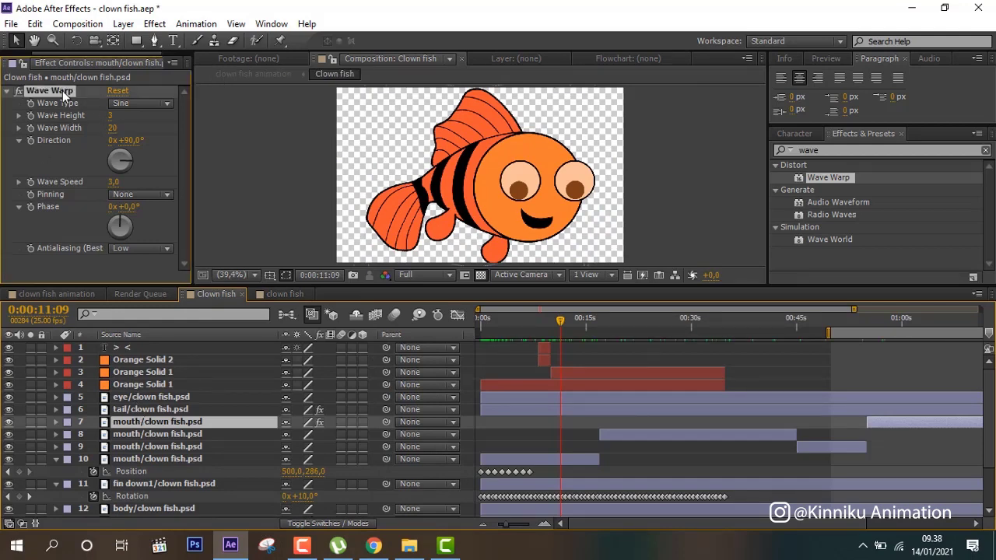
left_click(140, 145)
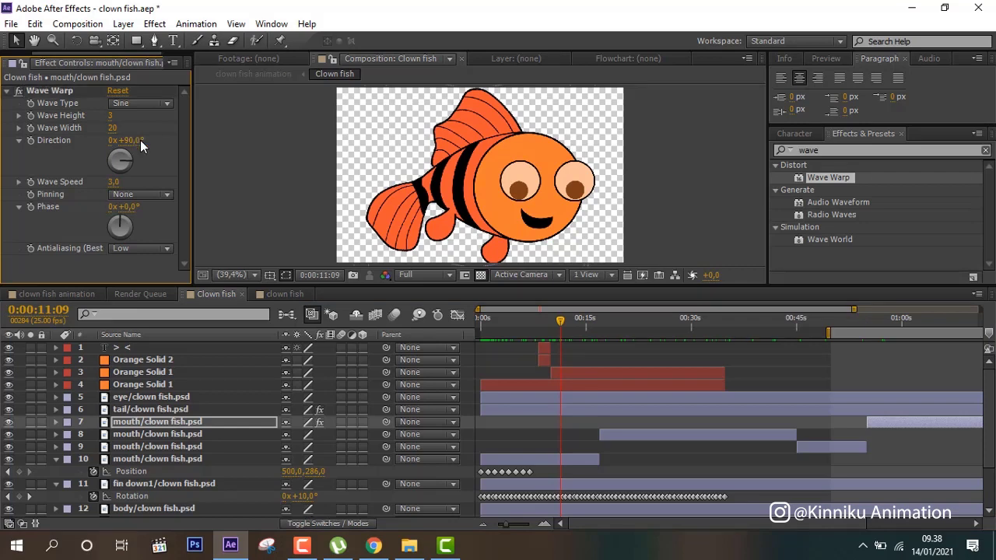
left_click(283, 294)
left_click(158, 373)
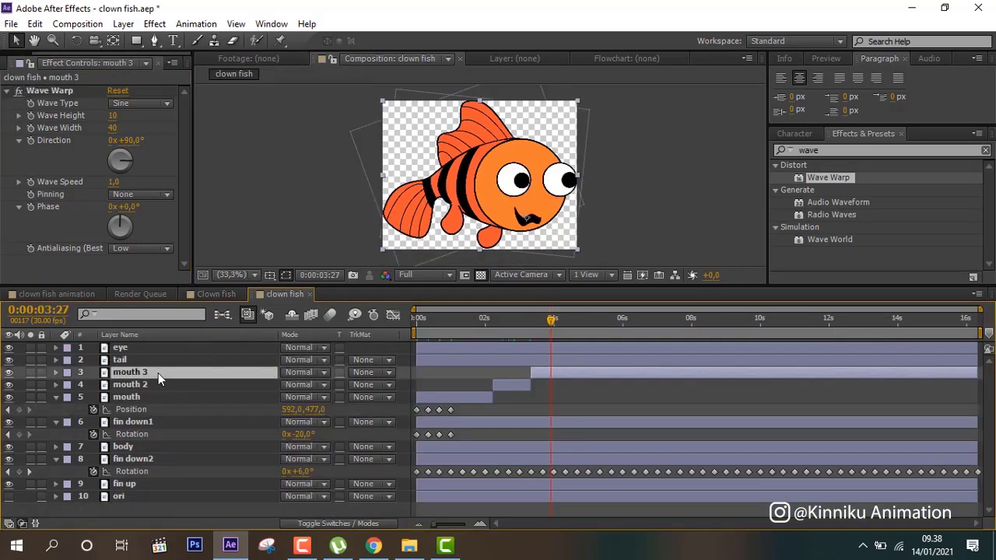
key("Return")
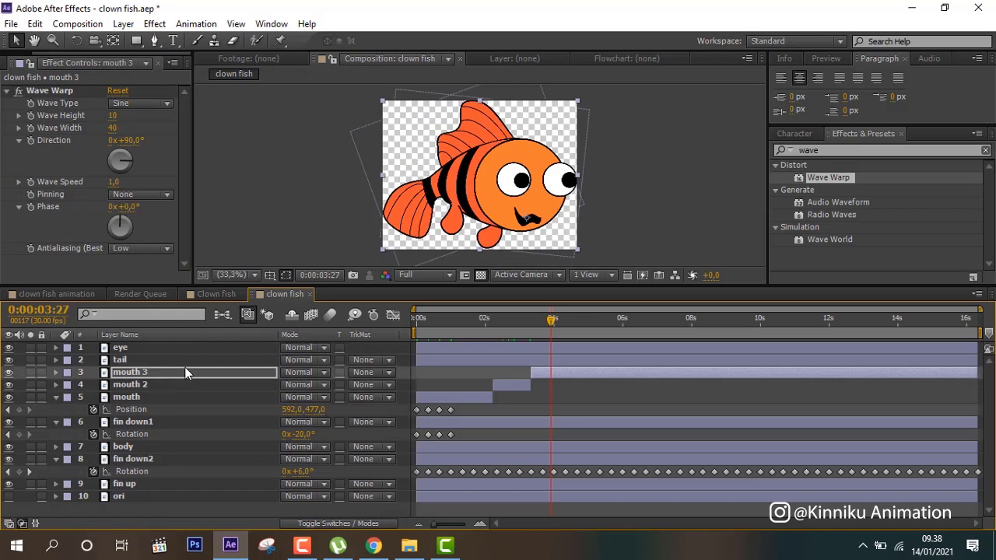
left_click(47, 91)
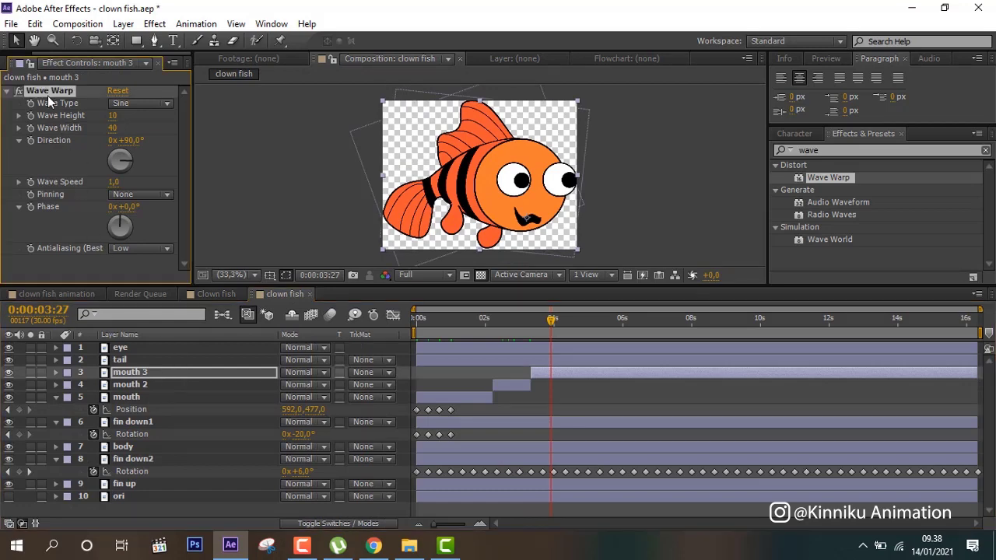
left_click(48, 96)
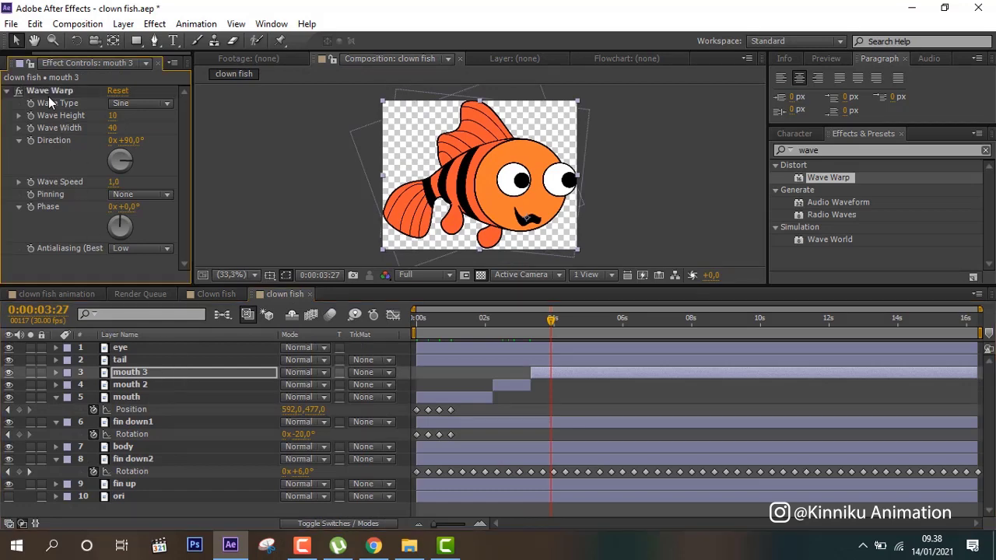
Step: Copy the Clown fish mouth's Wave Warp and paste it onto mouth 3
left_click(210, 295)
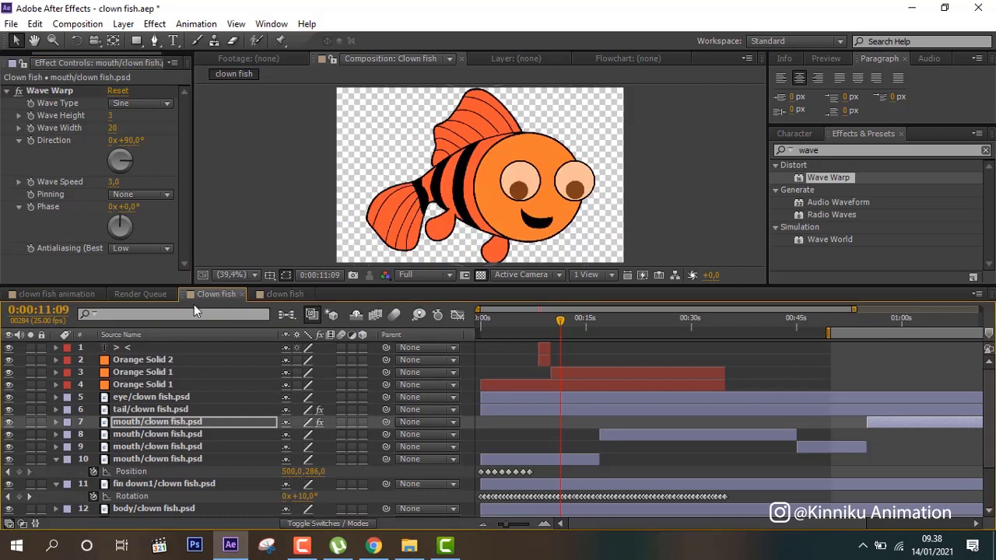
left_click(42, 94)
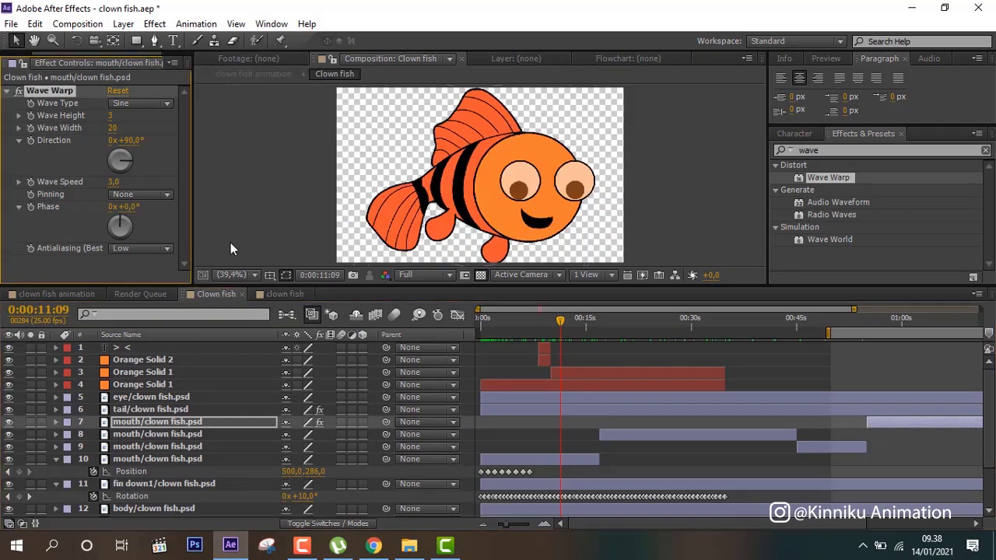
left_click(283, 297)
left_click(48, 92)
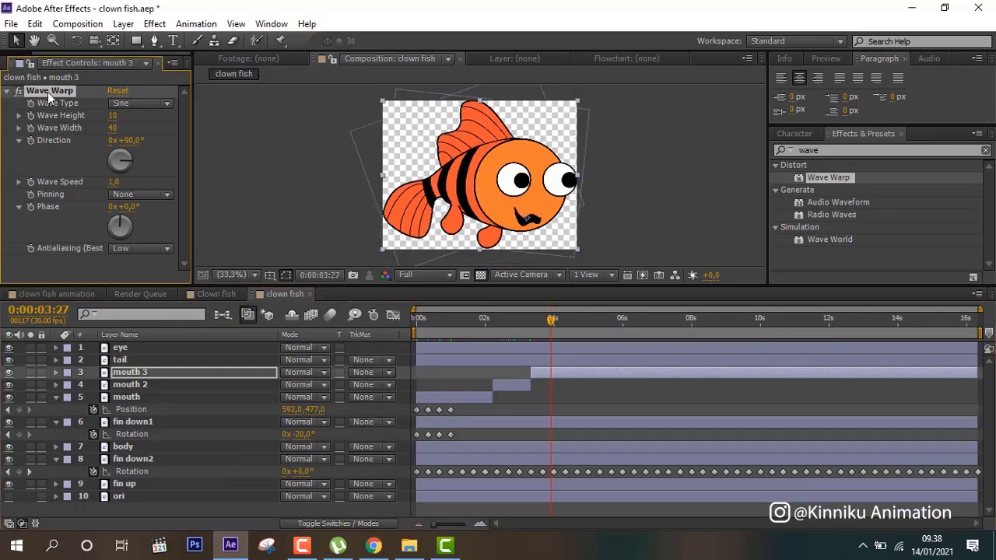
key("ctrl+v")
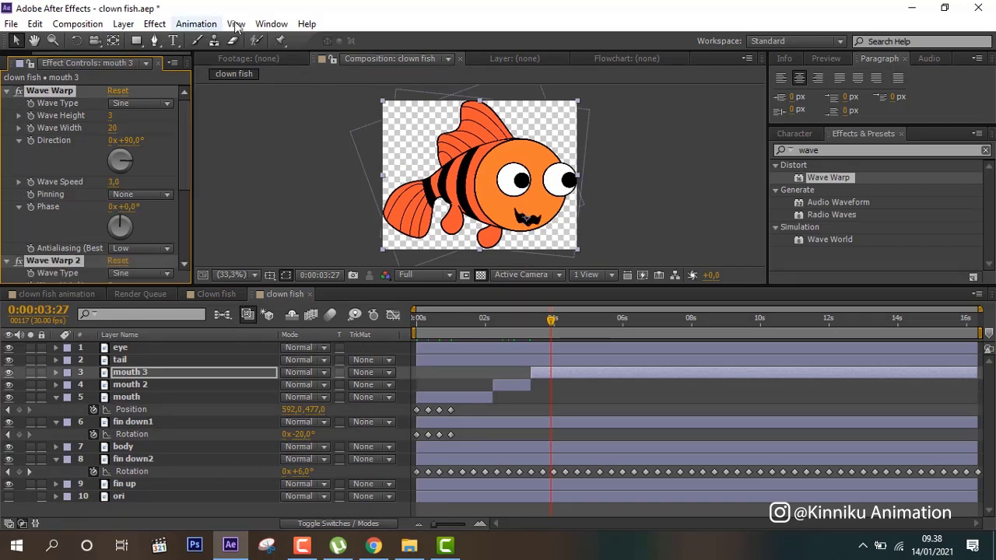
Step: Delete the duplicate Wave Warp 2, leaving mouth 3 one Wave Warp with height 3, width 20
scroll(67, 174, "down", 1)
scroll(67, 173, "down", 3)
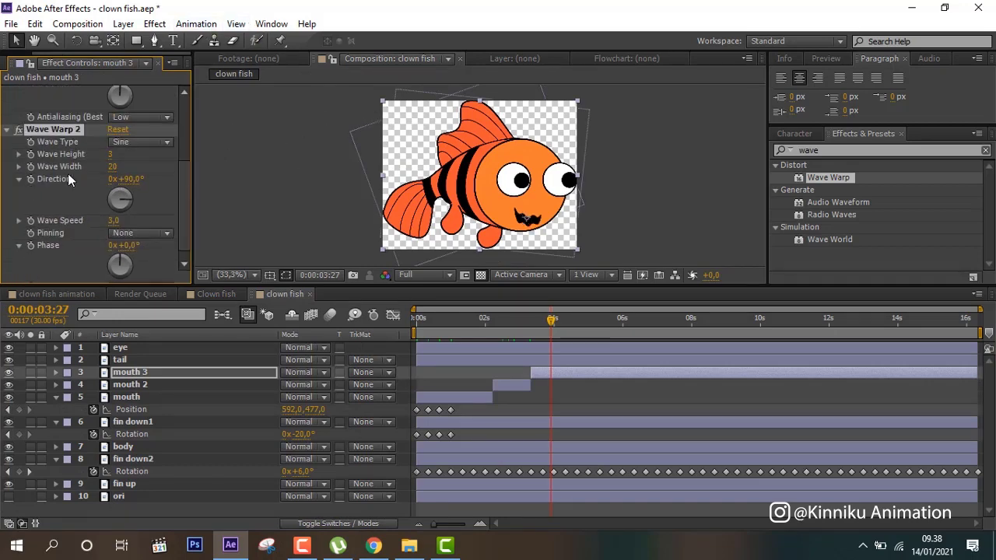
scroll(67, 173, "up", 4)
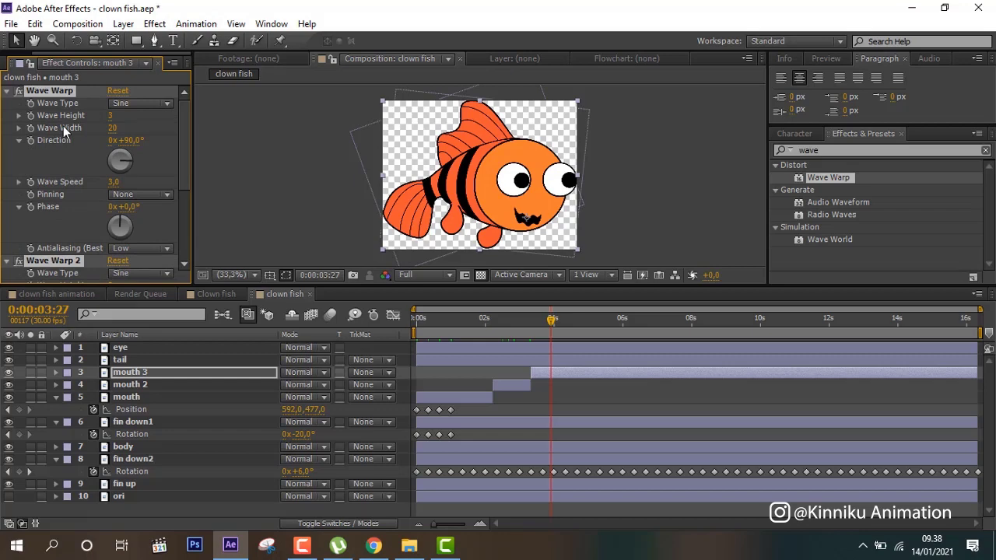
key("Delete")
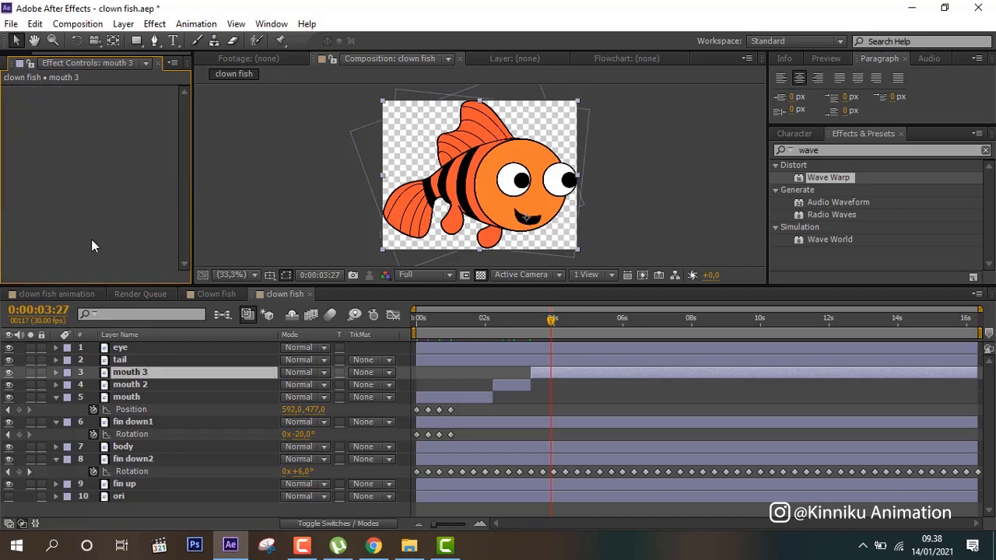
key("ctrl+z")
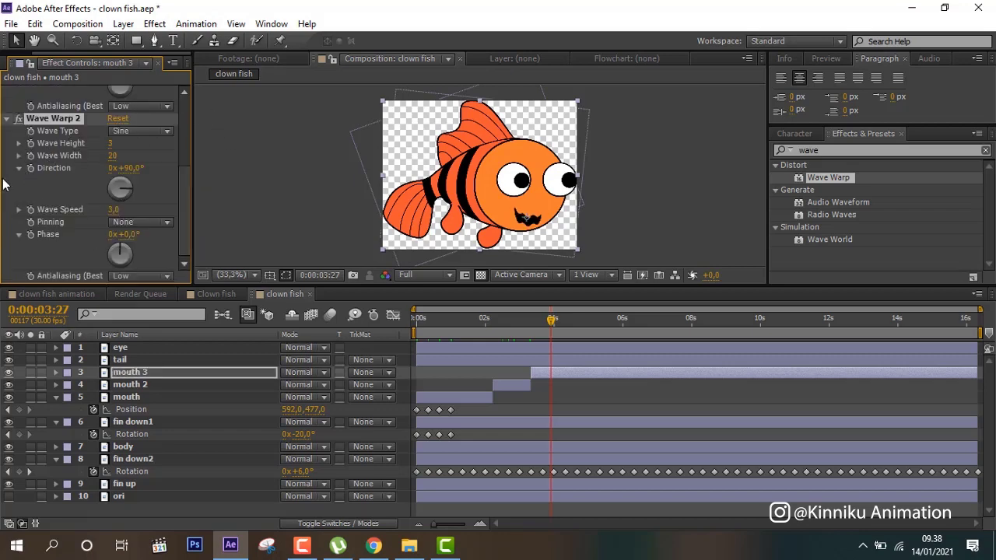
left_click(53, 121)
key("Delete")
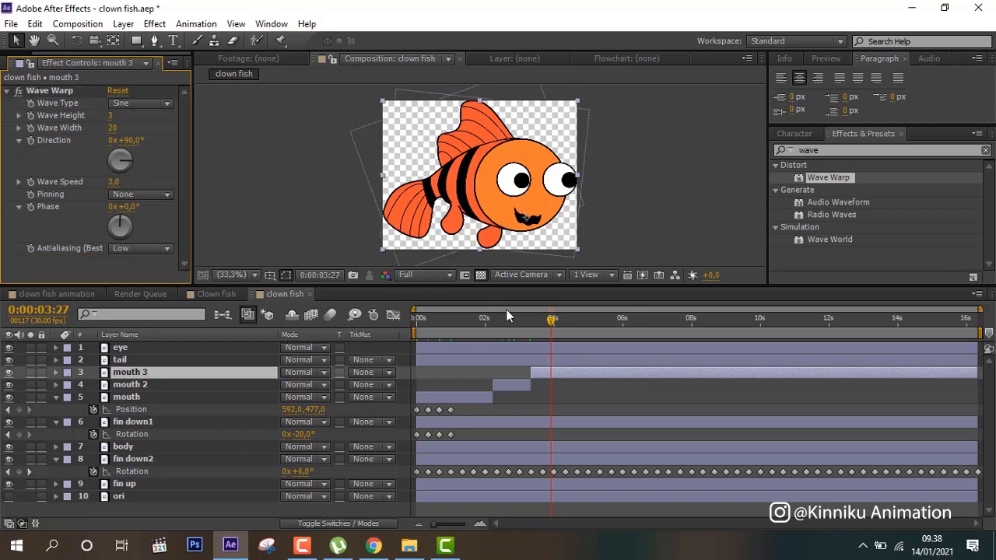
mouse_move(552, 321)
left_mouse_down()
mouse_move(499, 333)
mouse_move(590, 334)
left_mouse_up()
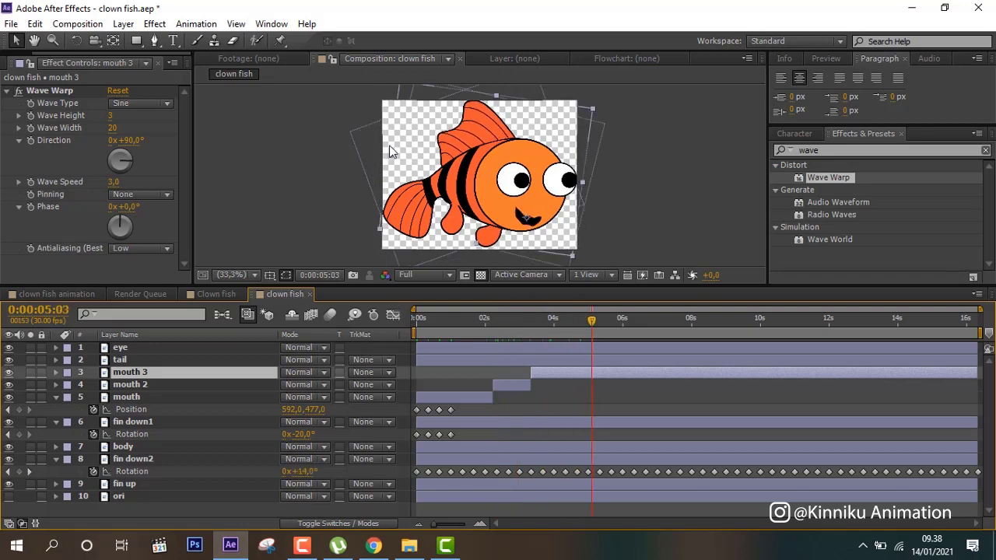
Step: Select the tail layer and check its Wave Warp values in the Clown fish comp
left_click(125, 361)
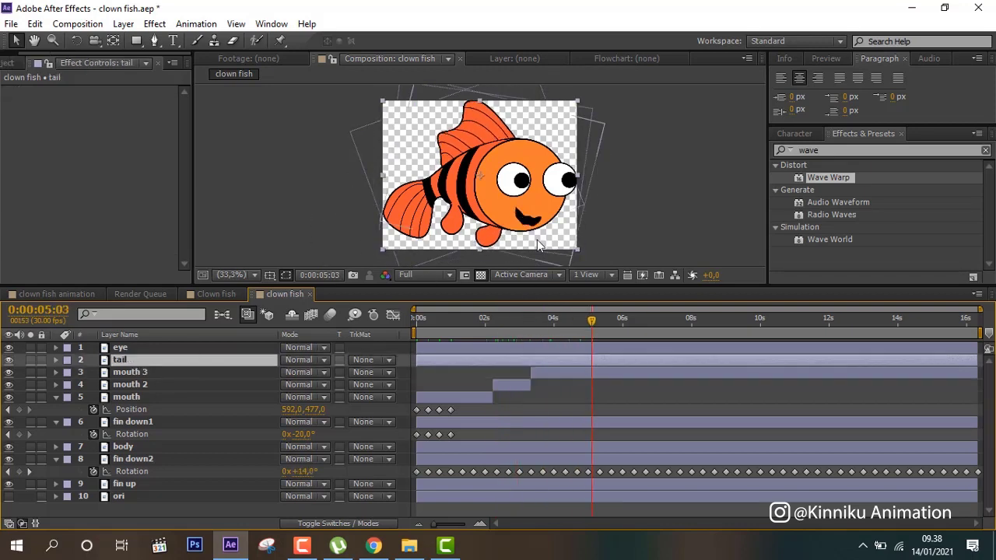
double_click(835, 177)
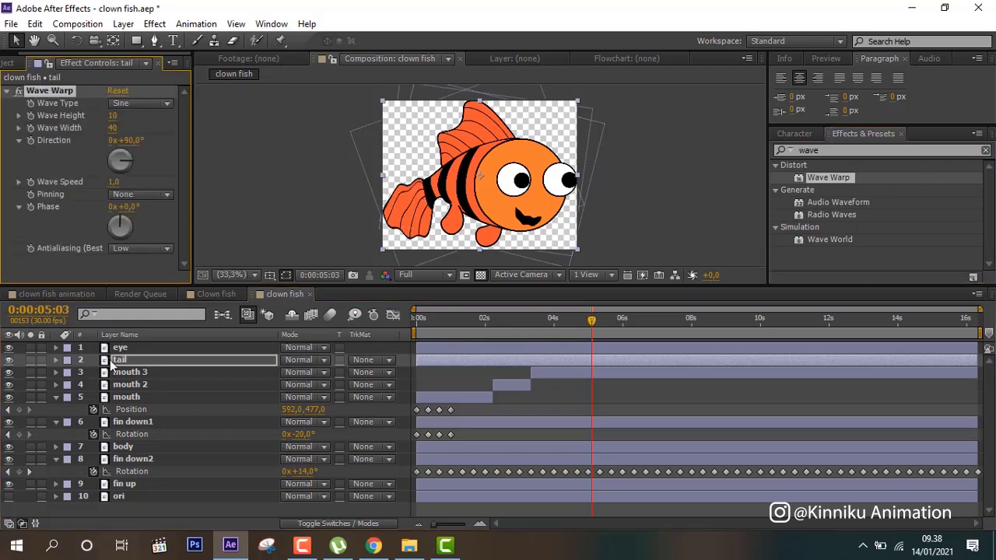
left_click(207, 294)
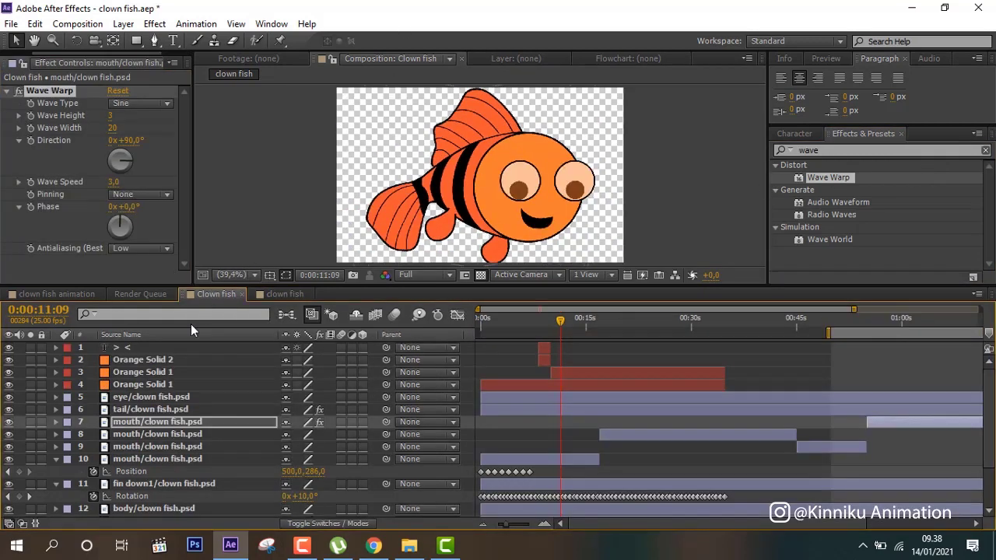
left_click(132, 408)
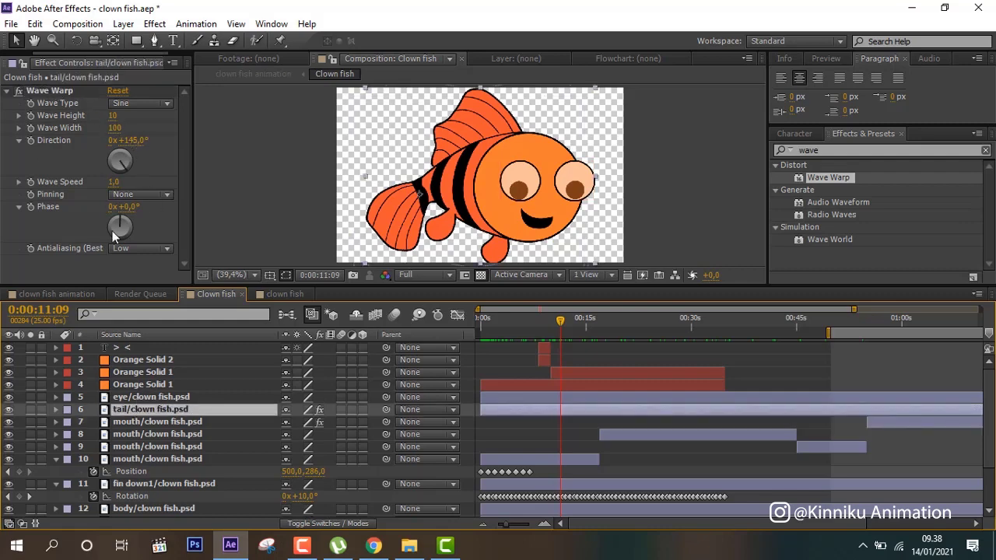
left_click(290, 293)
left_click(142, 358)
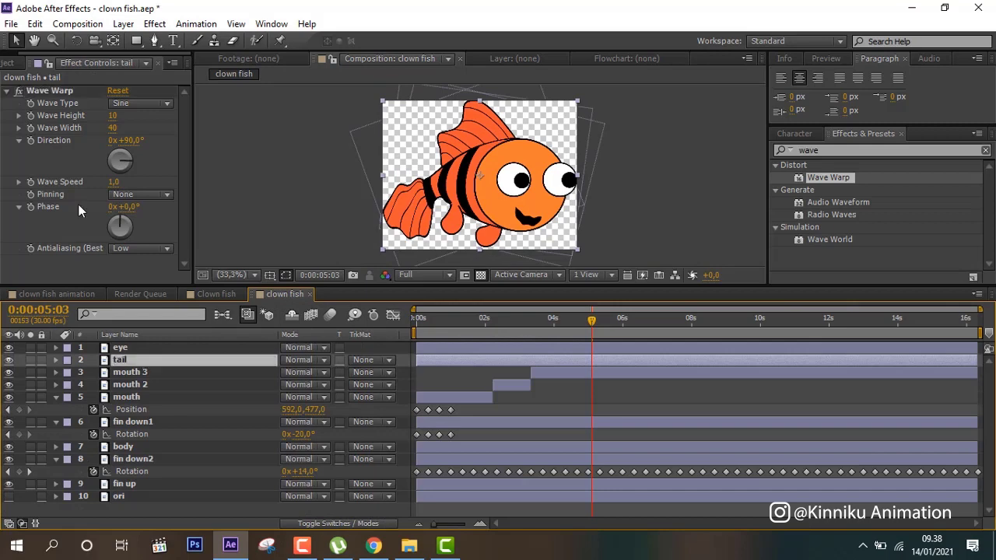
Step: Set the tail's Wave Warp width to 100 and direction to 145°, then scrub to preview
left_click(113, 127)
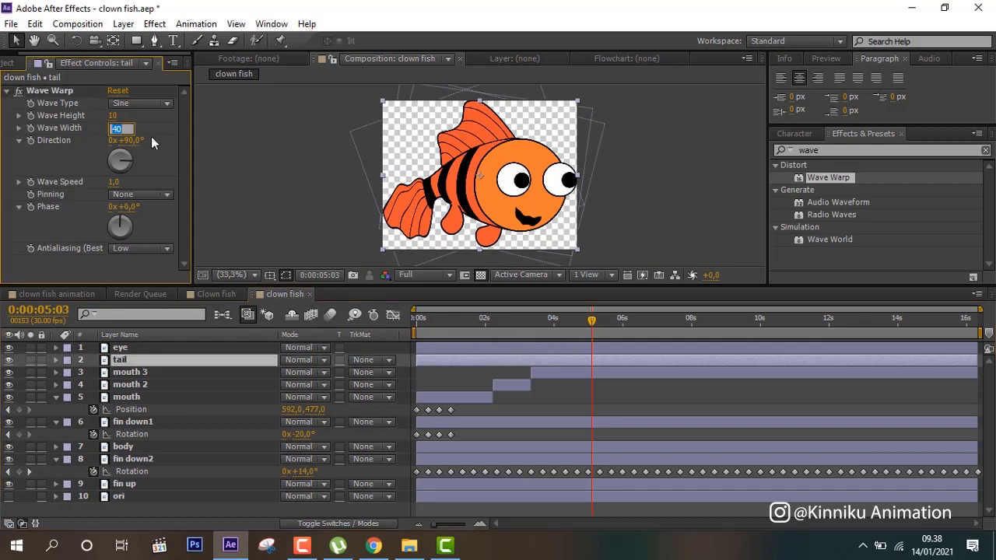
type("100")
left_click(134, 141)
type("145")
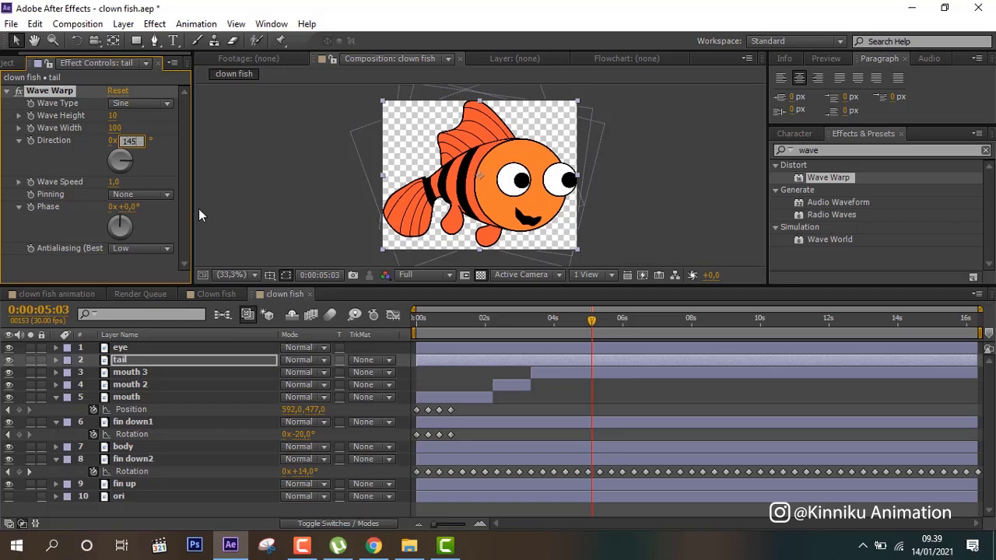
left_click(234, 201)
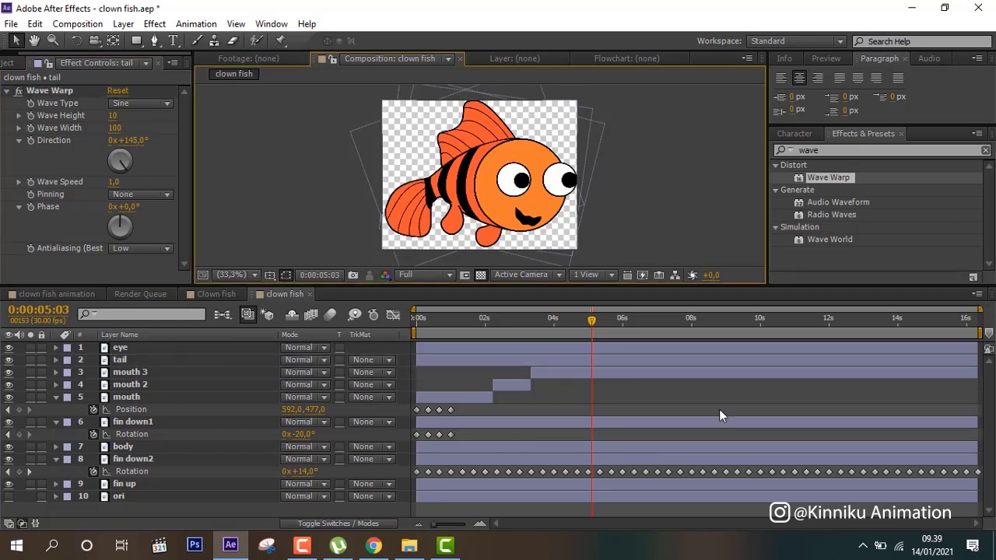
left_click_drag(515, 319, 678, 312)
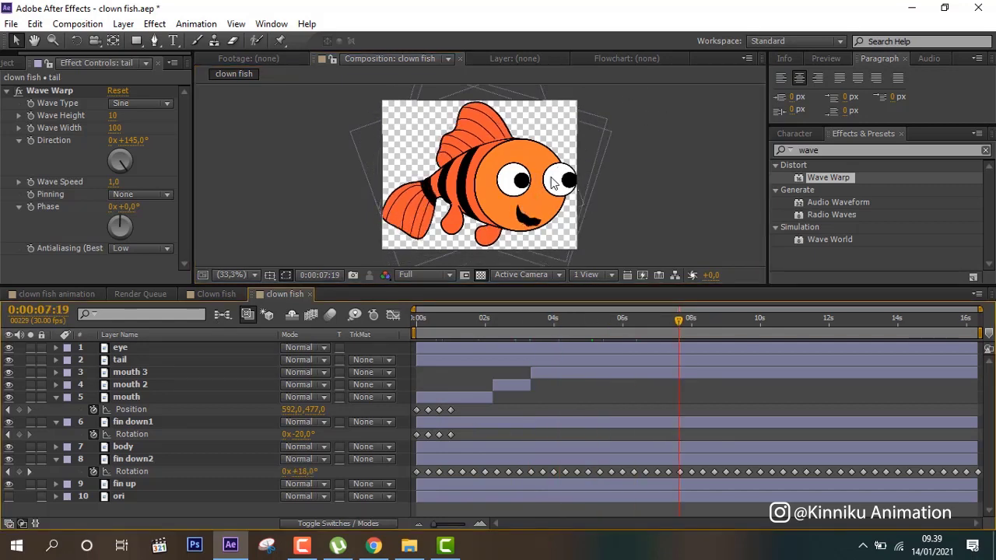
left_click(222, 294)
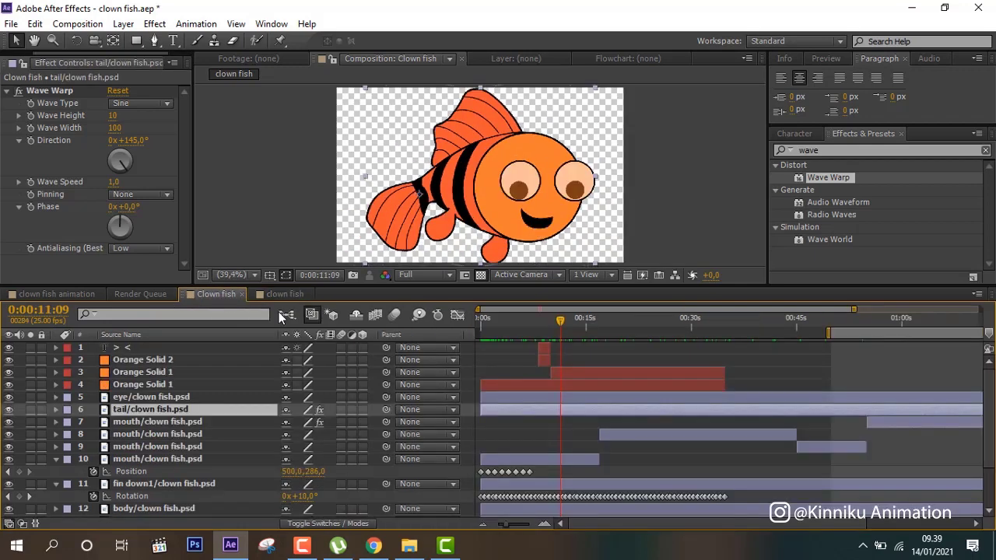
left_click(150, 360)
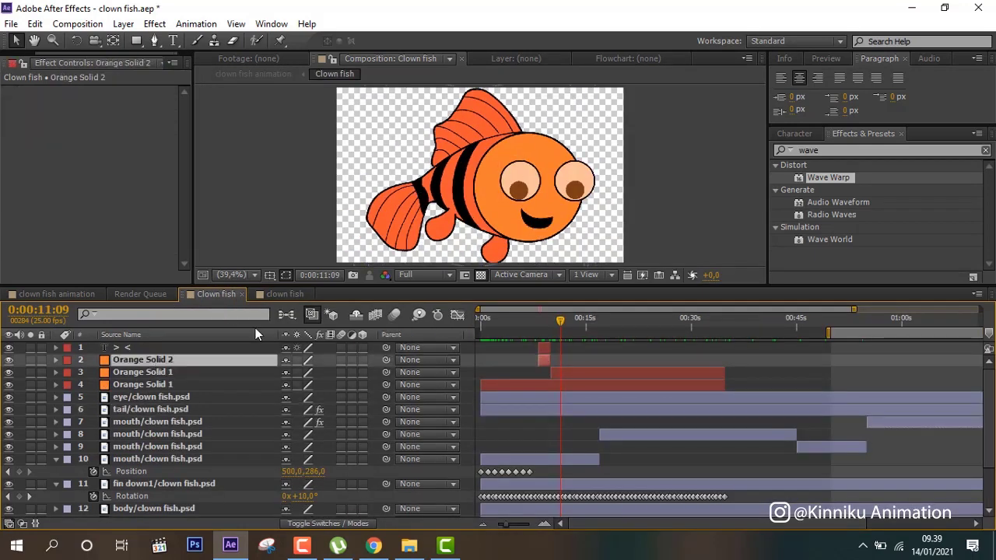
left_click(546, 329)
left_click_drag(545, 330, 541, 333)
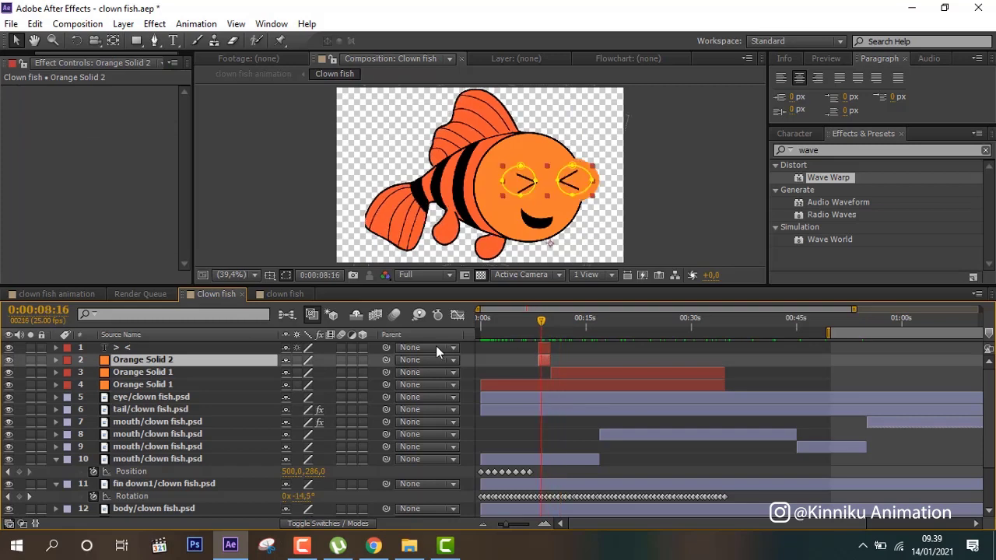
left_click(122, 347)
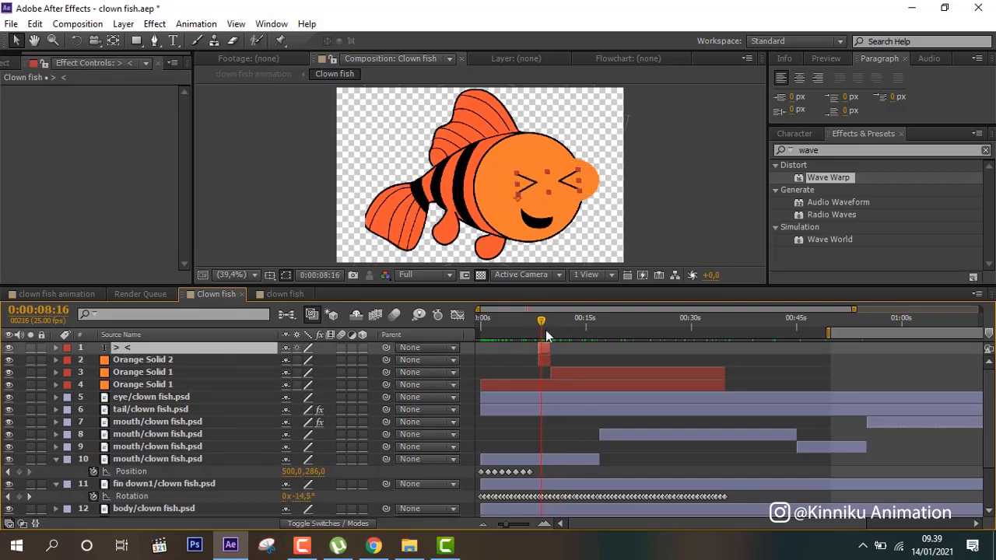
left_click_drag(536, 319, 545, 321)
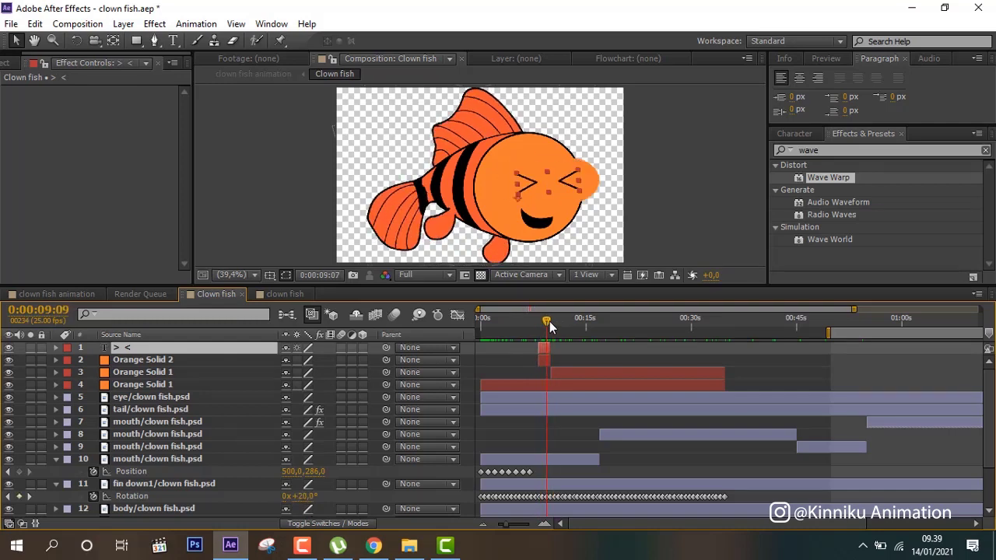
mouse_move(544, 322)
left_mouse_down()
mouse_move(530, 326)
mouse_move(555, 325)
left_mouse_up()
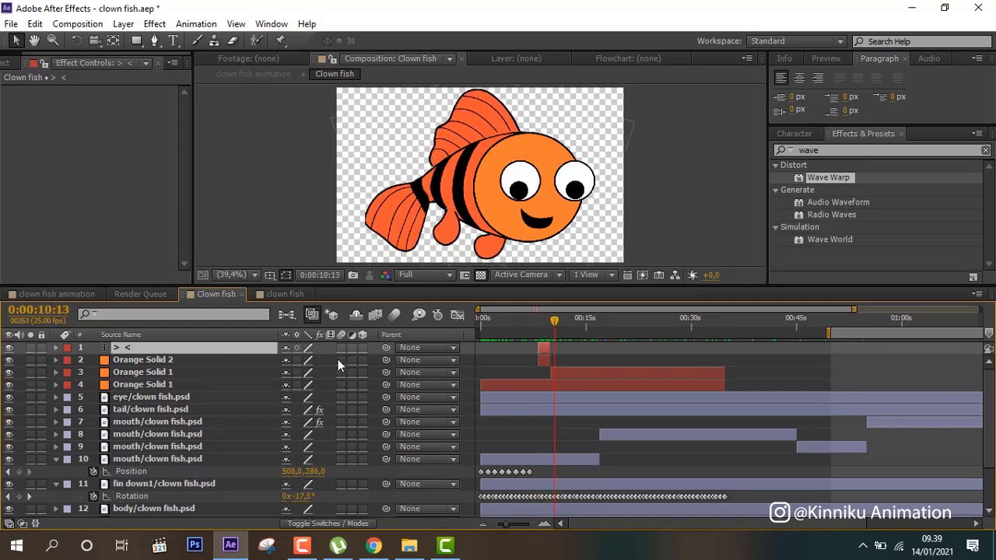
scroll(509, 201, "down", 1)
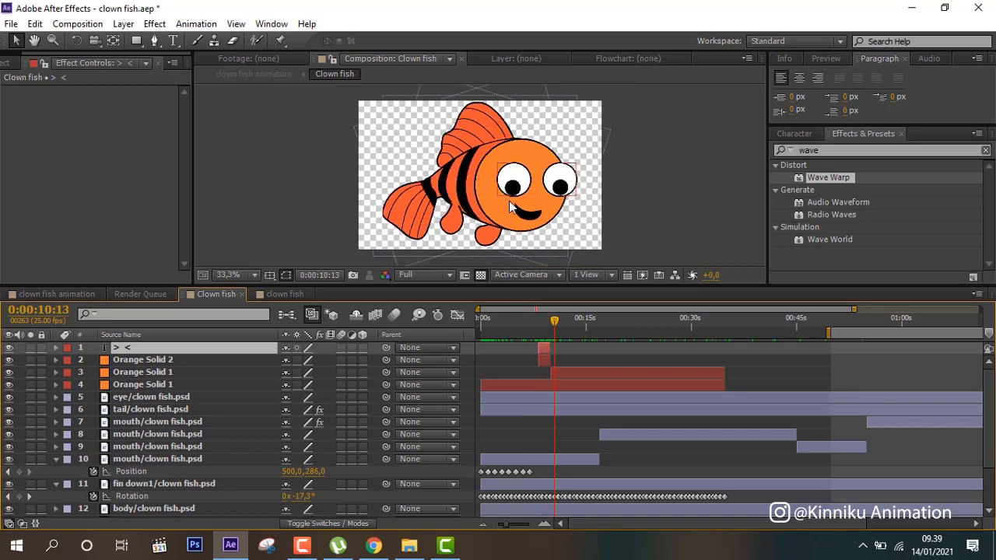
Step: Open the clown fish animation comp, enlarge the viewer and select the Clown fish layer at 100% zoom
left_click(63, 296)
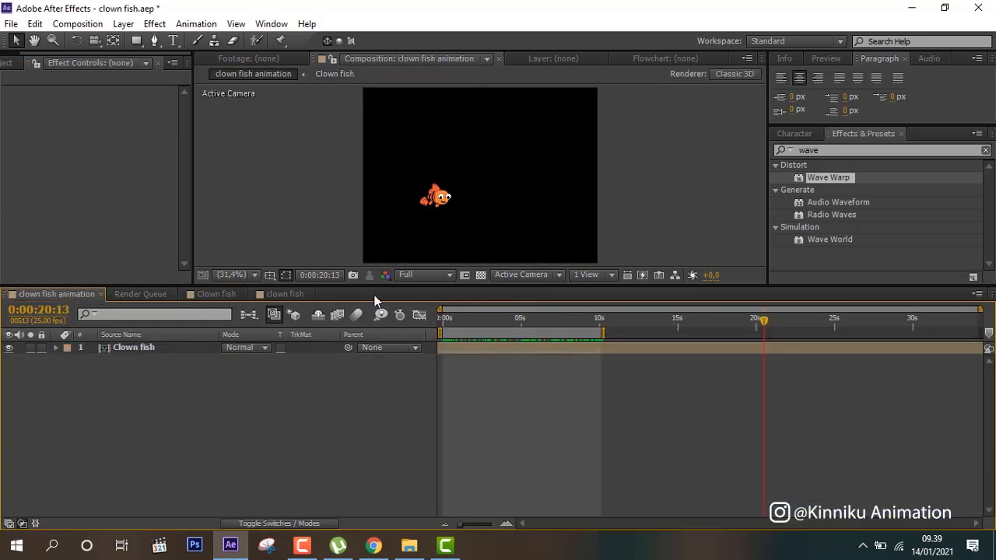
scroll(434, 231, "down", 1)
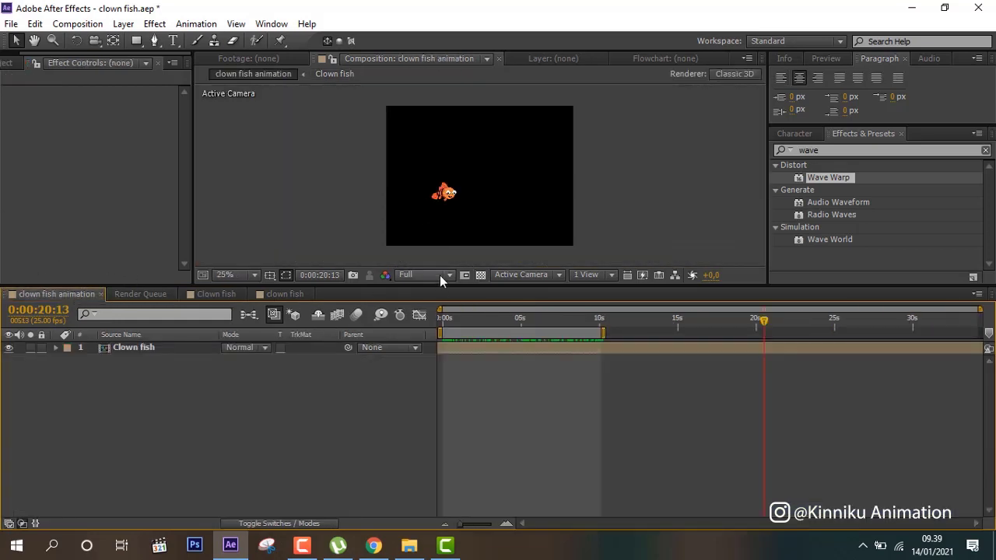
left_click_drag(442, 286, 442, 370)
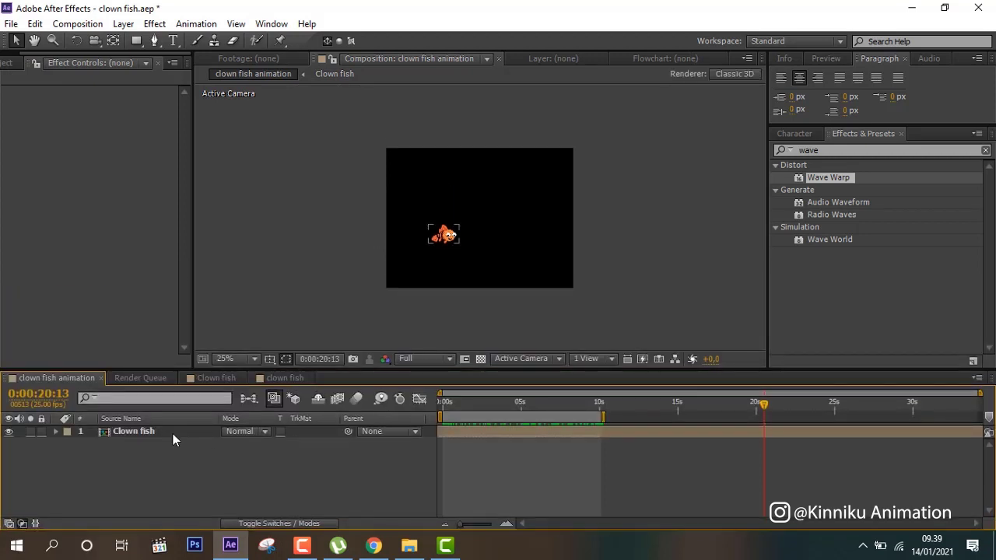
left_click(172, 434)
key("slash")
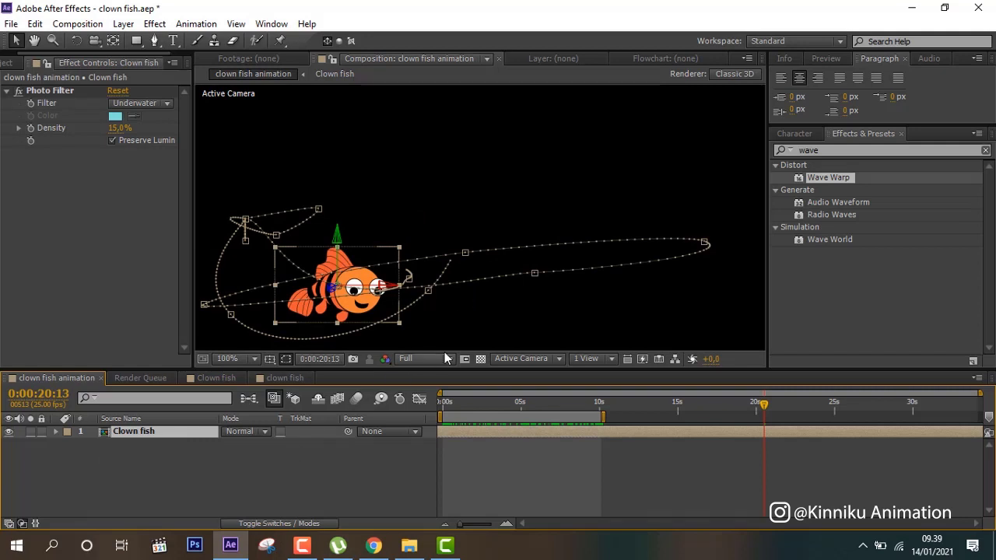
Step: Reveal the Clown fish layer's Time Remap, Position and Scale keyframes and scrub through its swim path
key("u")
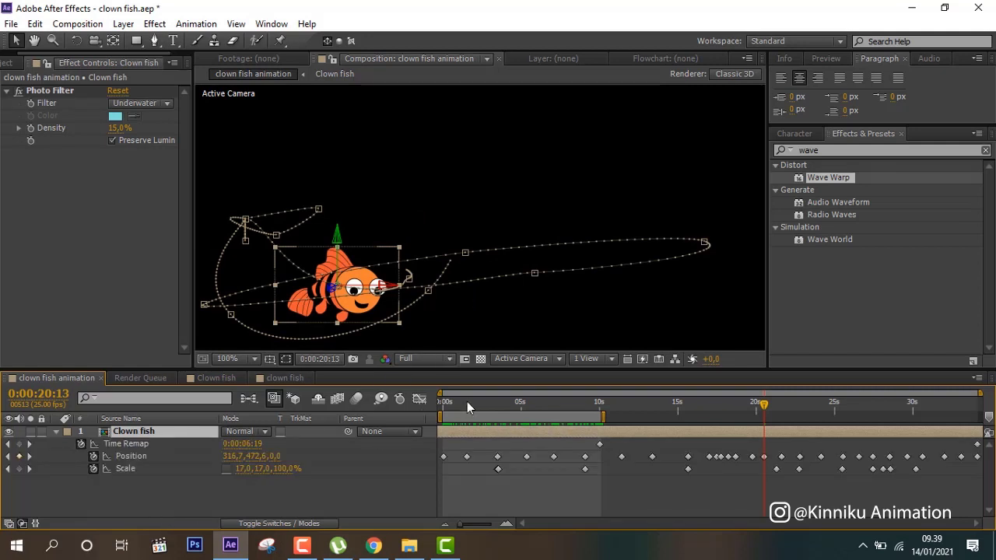
mouse_move(445, 405)
left_mouse_down()
mouse_move(642, 412)
mouse_move(685, 371)
left_mouse_up()
key("comma")
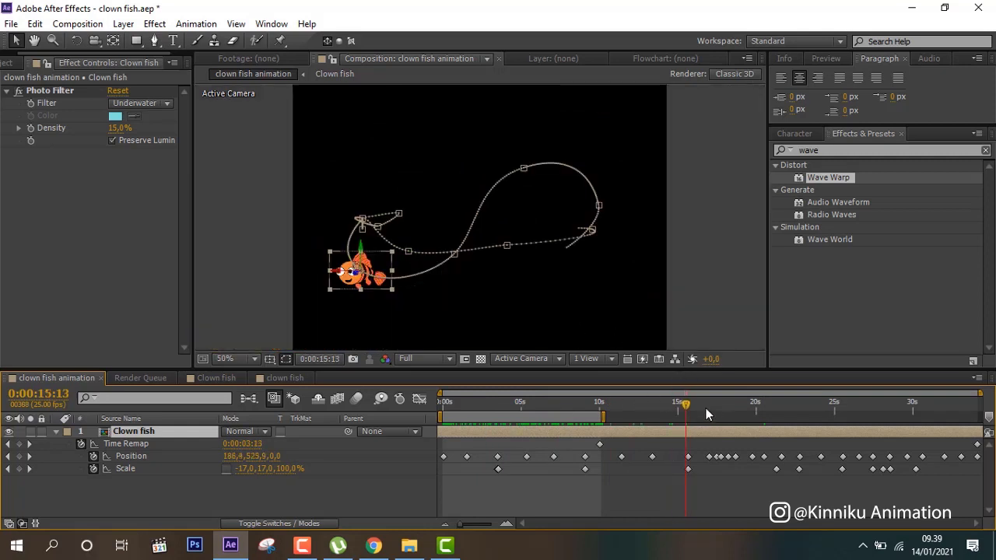
left_click_drag(706, 408, 884, 407)
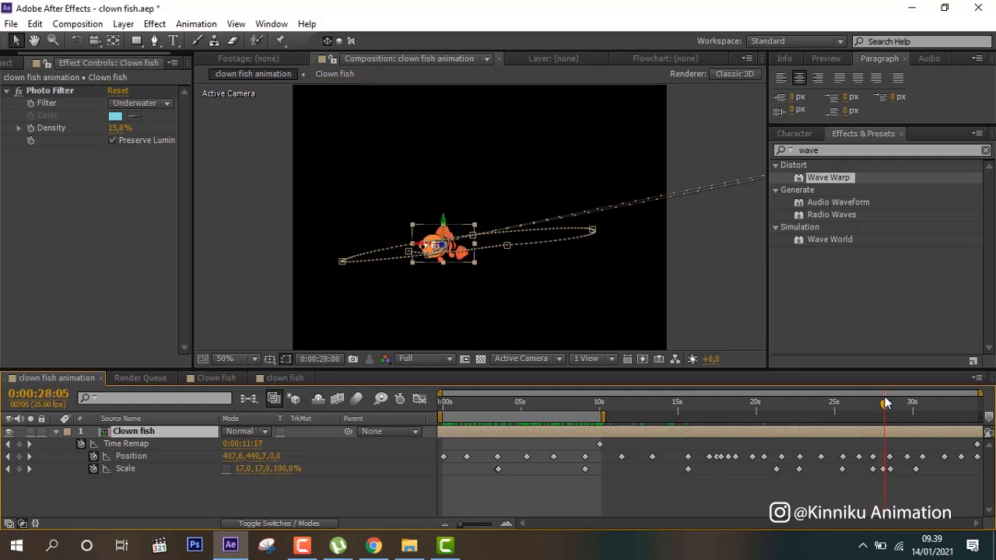
left_click(52, 91)
left_click(132, 435)
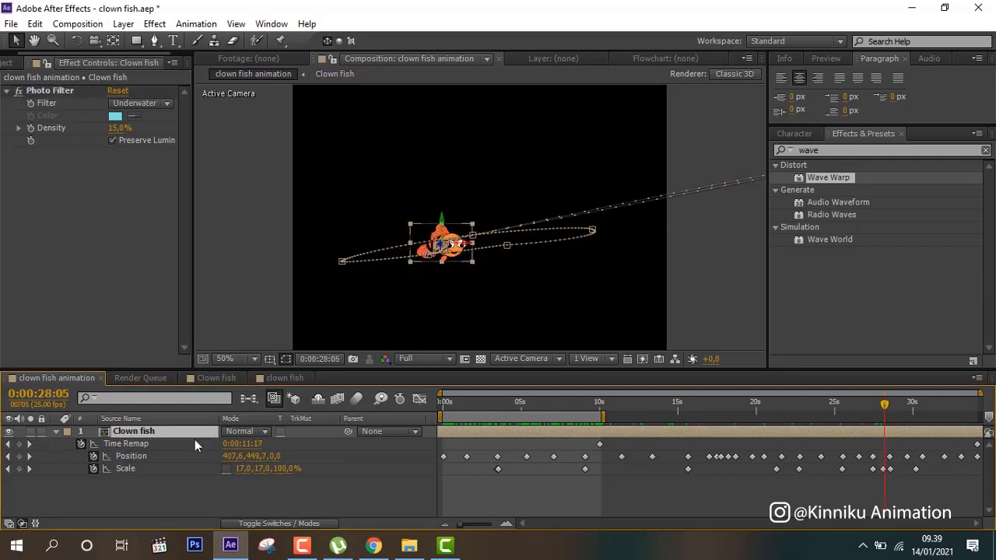
left_click(163, 446)
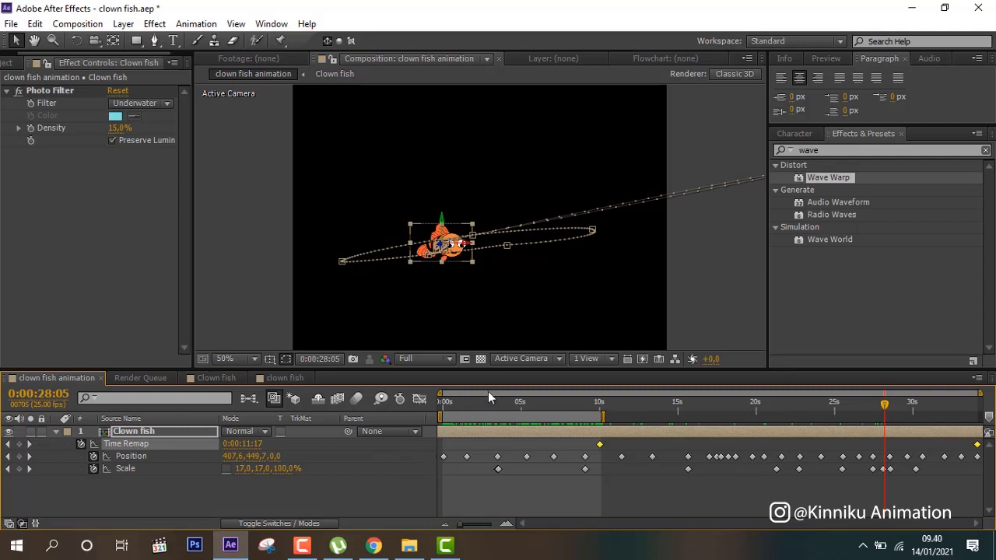
left_click_drag(603, 405, 695, 413)
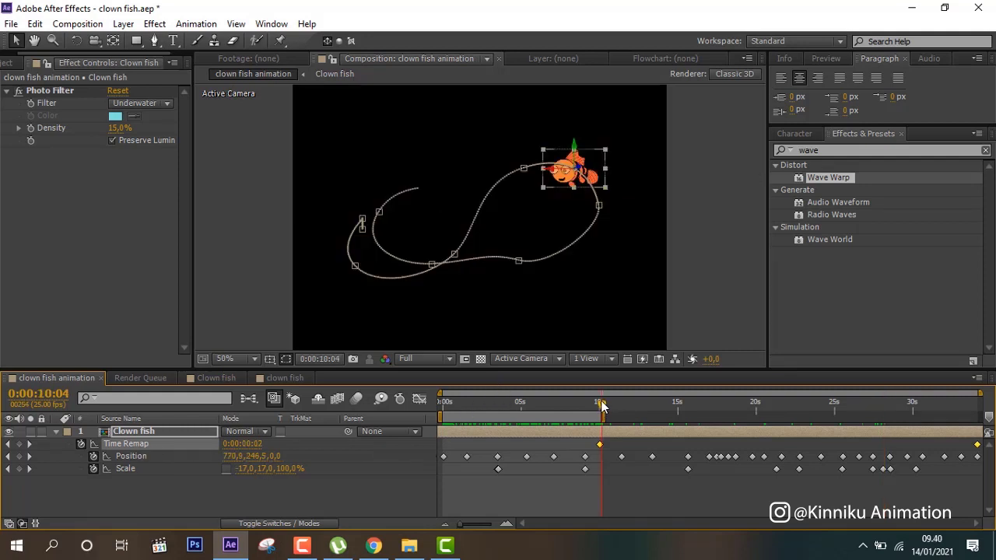
left_click(697, 415)
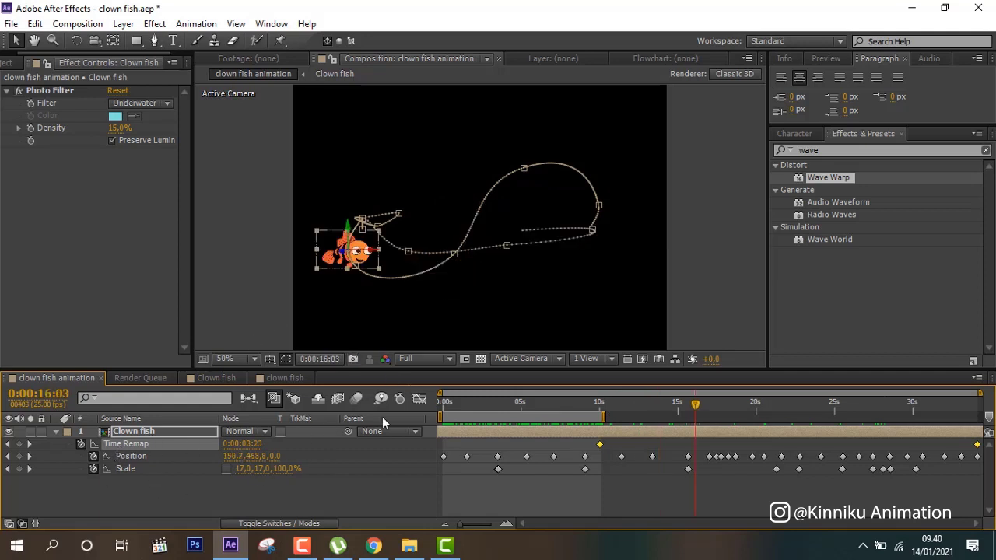
left_click(280, 296)
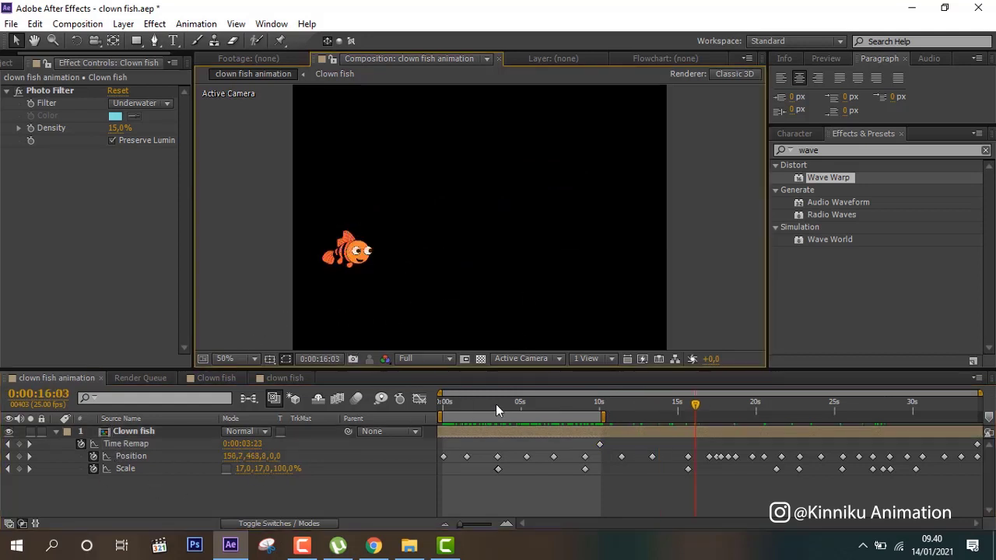
mouse_move(496, 403)
left_mouse_down()
mouse_move(521, 405)
mouse_move(489, 390)
mouse_move(594, 389)
mouse_move(511, 396)
mouse_move(534, 396)
left_mouse_up()
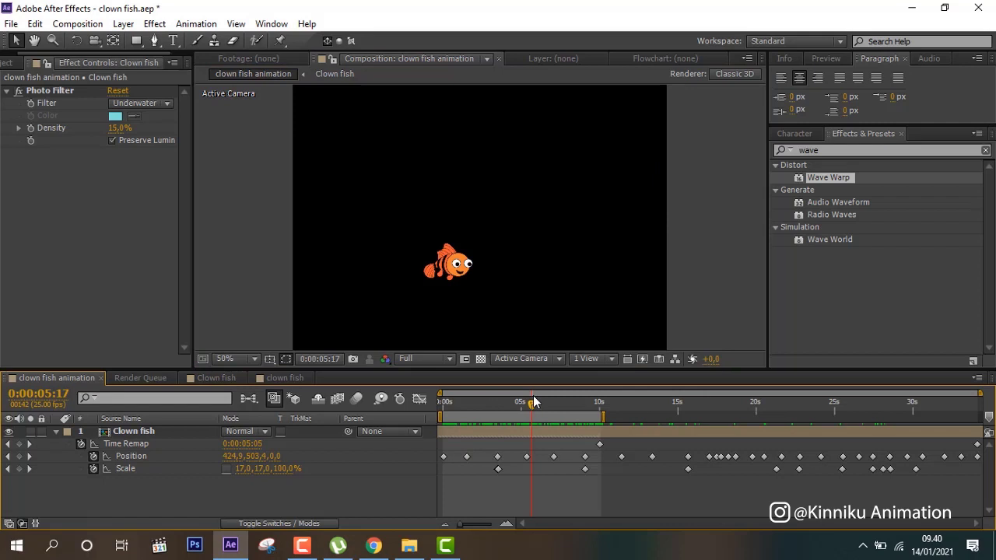